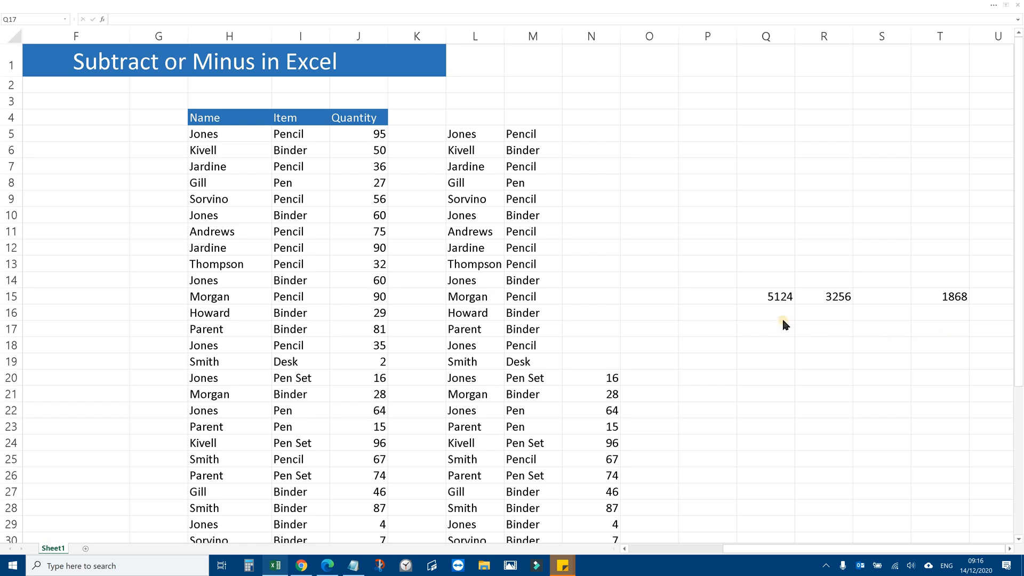
Label the two numbers in Q15 and R15 by entering "Value 1" in Q14 and "Value 2" in R14
click(779, 297)
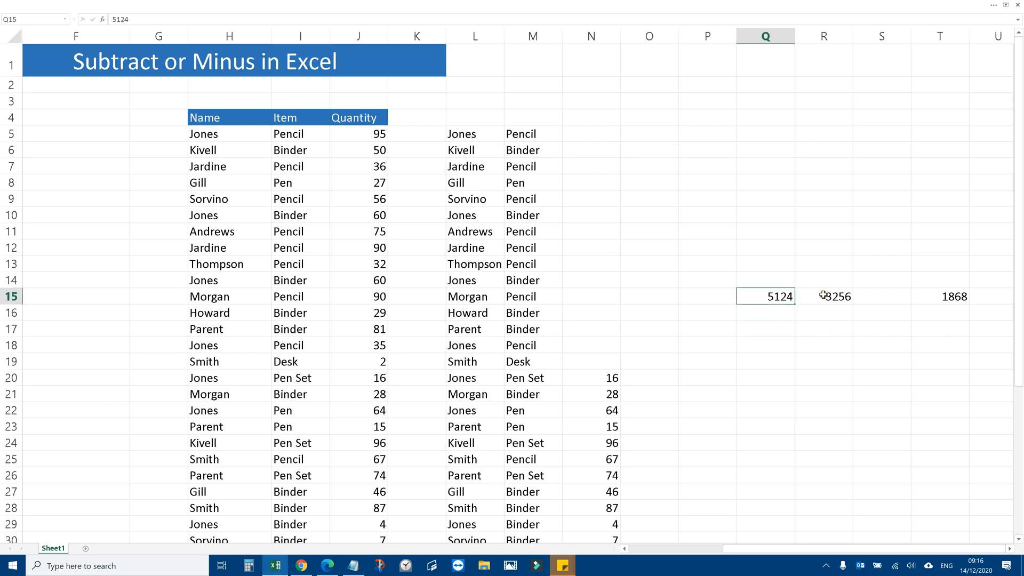
click(759, 281)
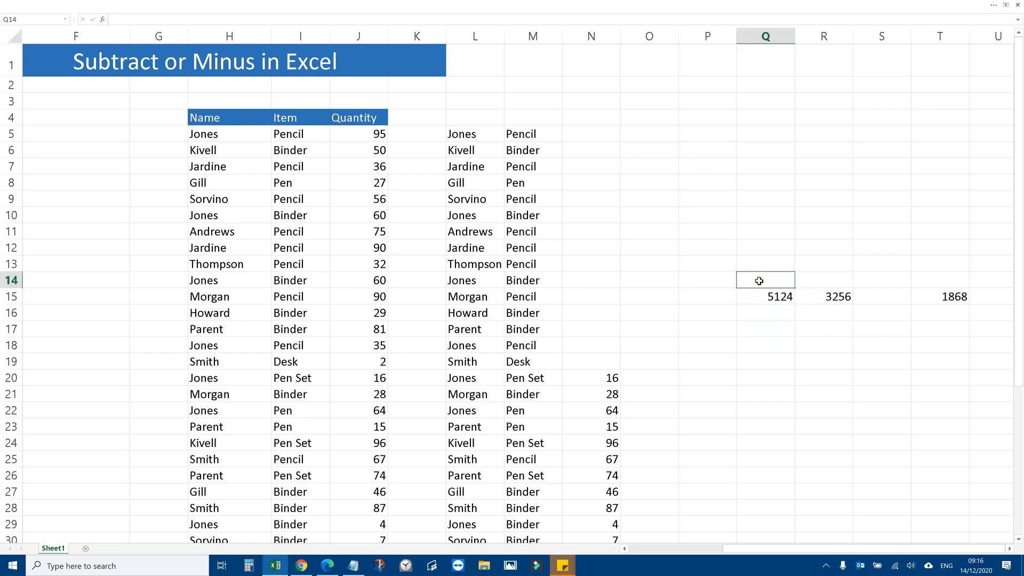
text(Value 1)
key(Tab)
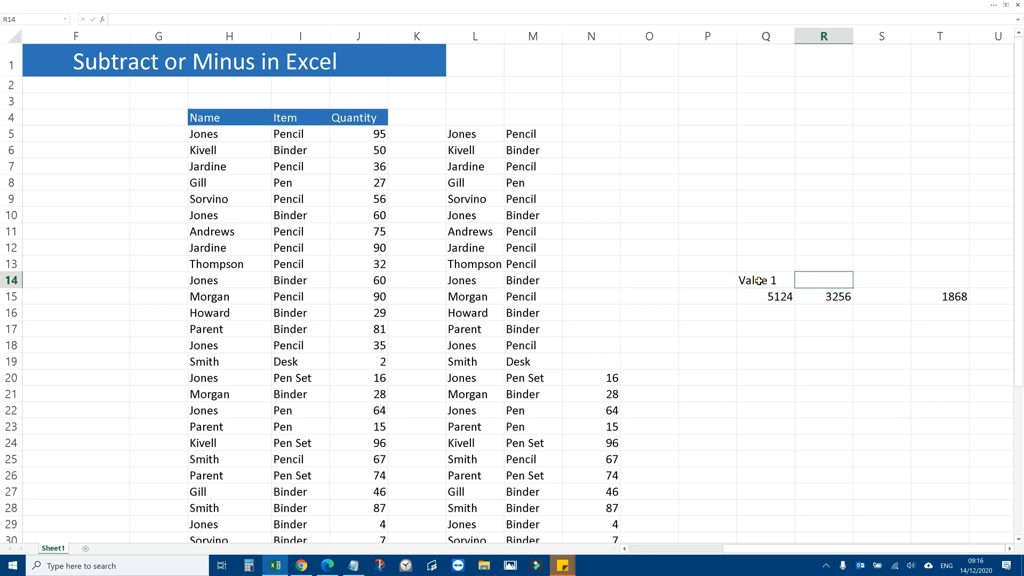
text(Value 2)
key(Return)
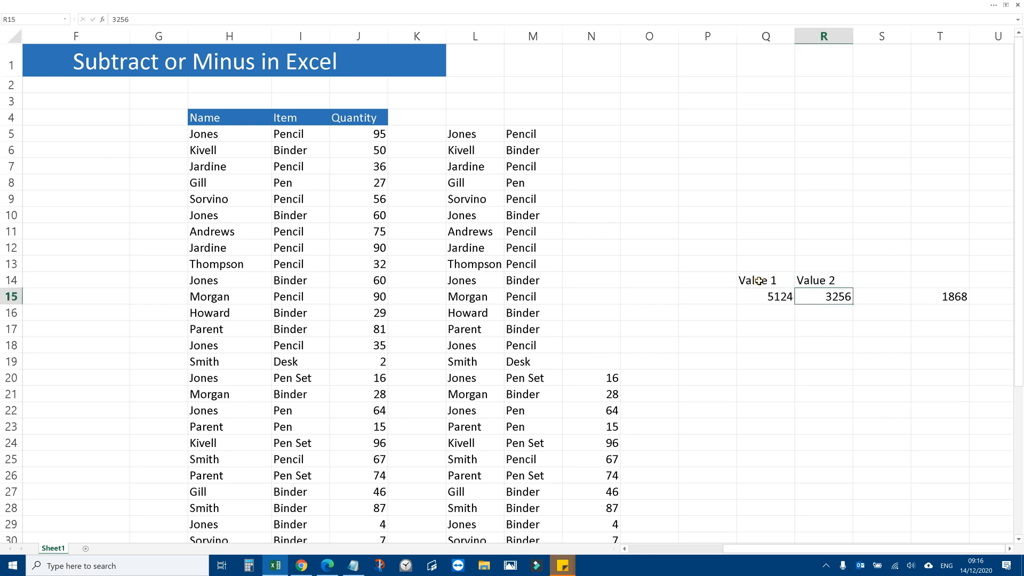
key(Up)
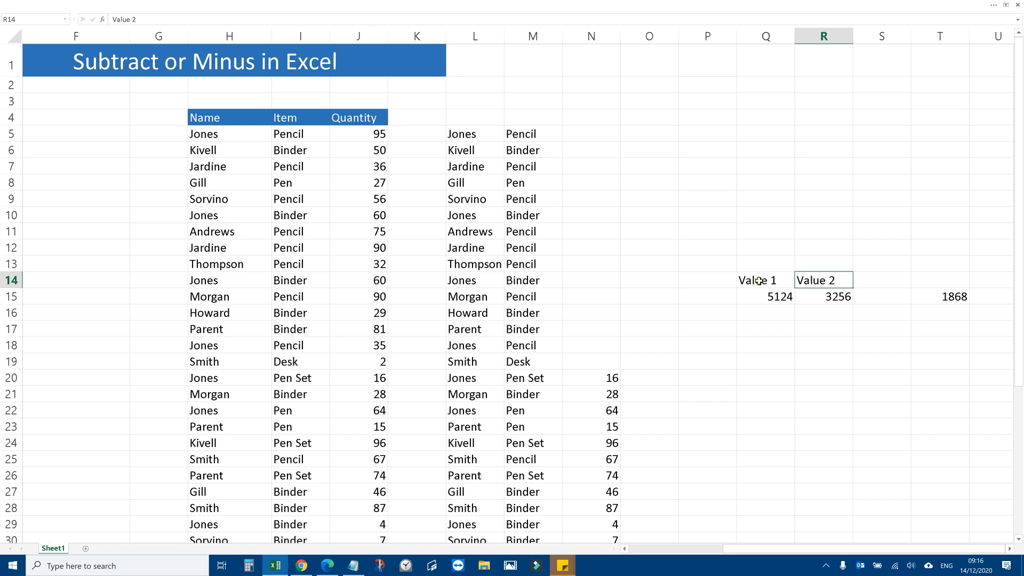
Delete the existing subtraction formula from cell T15
key(Down)
key(Left)
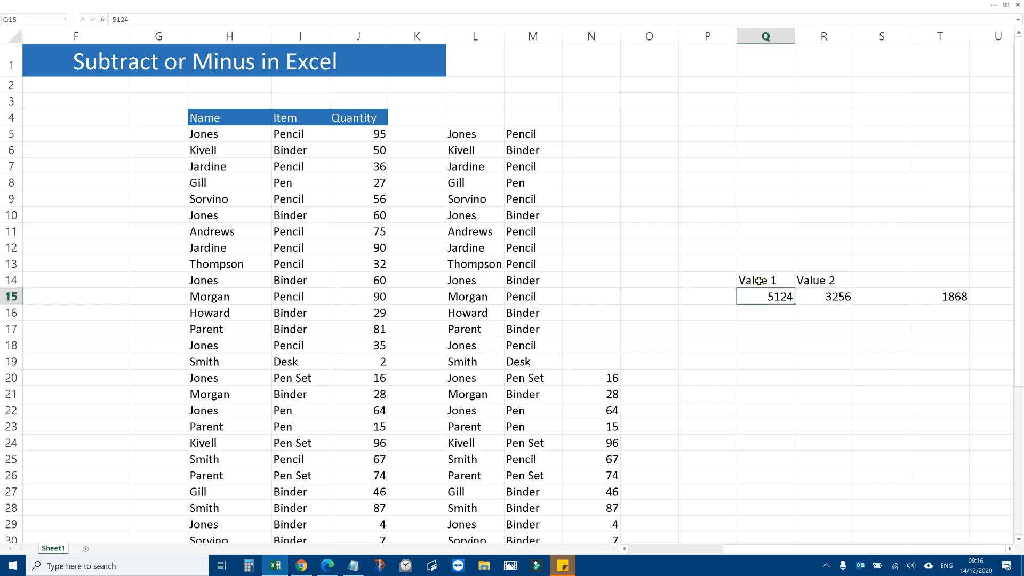
key(Right)
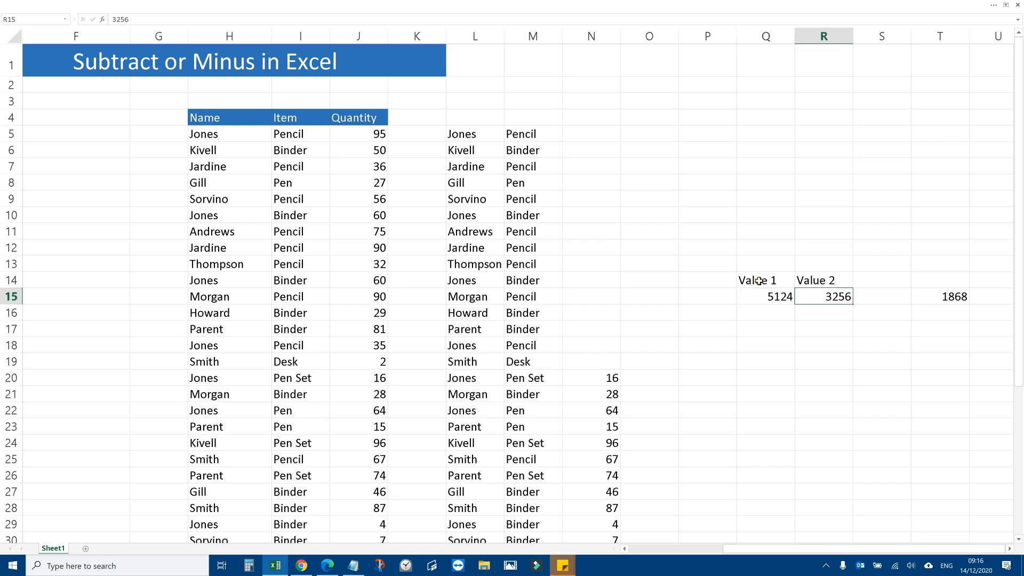
key(Right)
key(Right)
scroll(759, 281, right, 1)
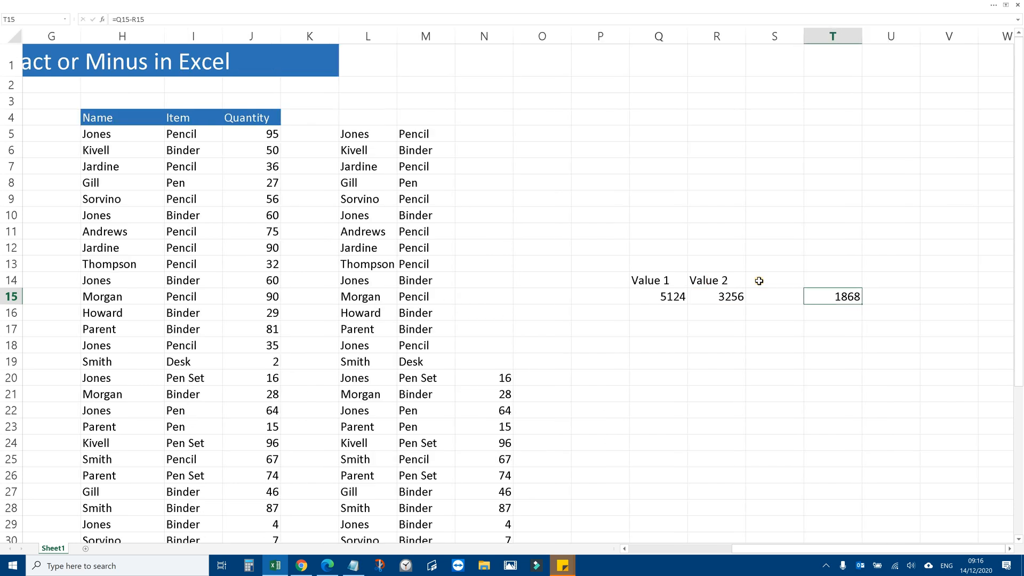
key(Delete)
Subtract Value 1 from Value 2 by entering the formula =R15-Q15 in cell T15
key(Left)
key(Left)
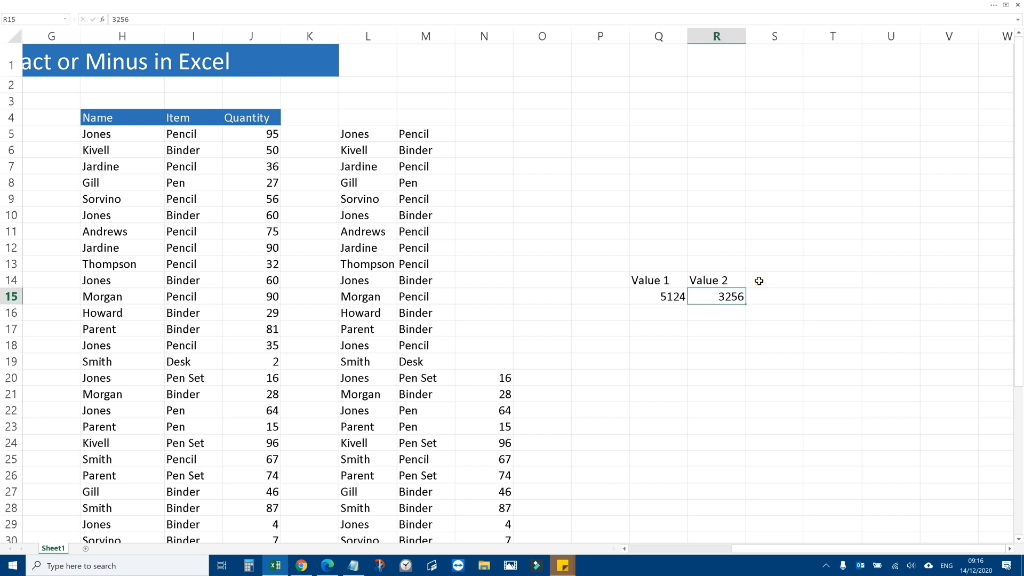
key(Left)
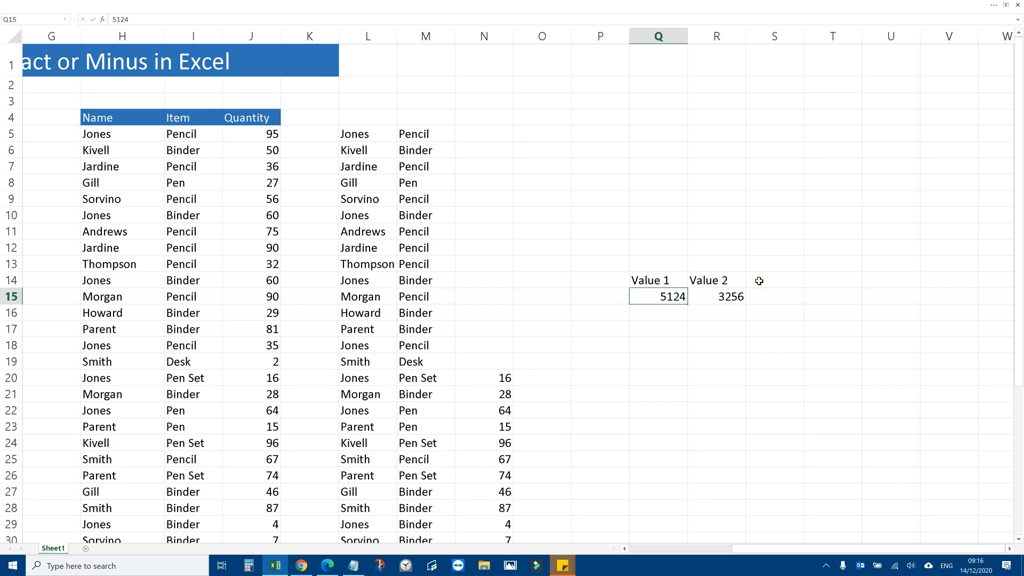
key(Right)
key(Right)
key(Right)
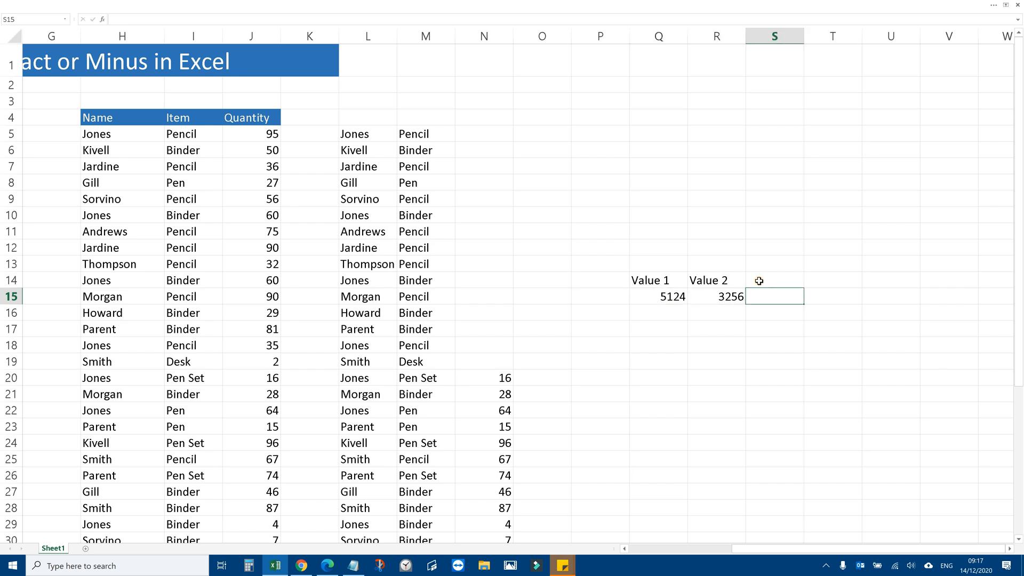
key(Up)
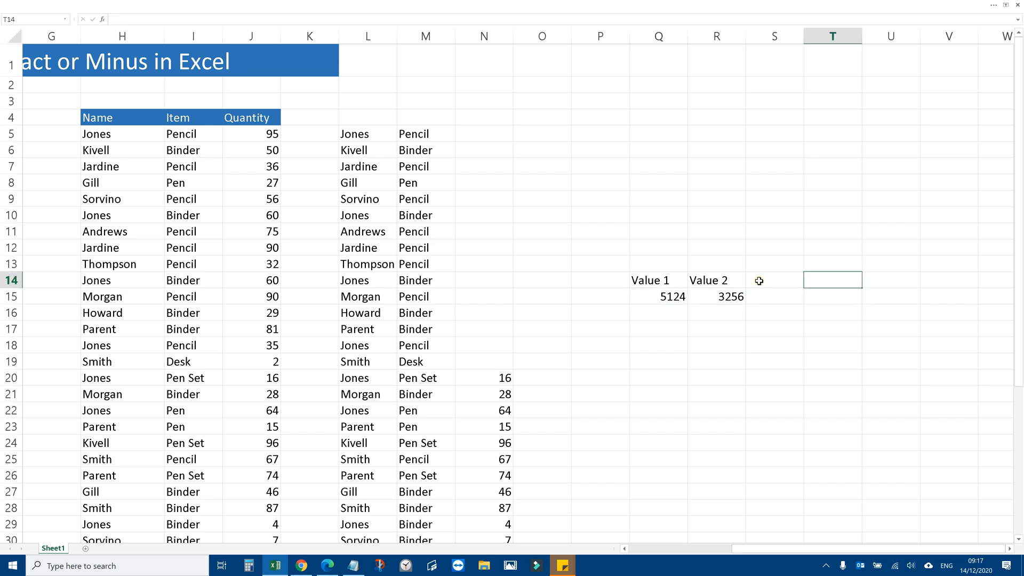
key(Down)
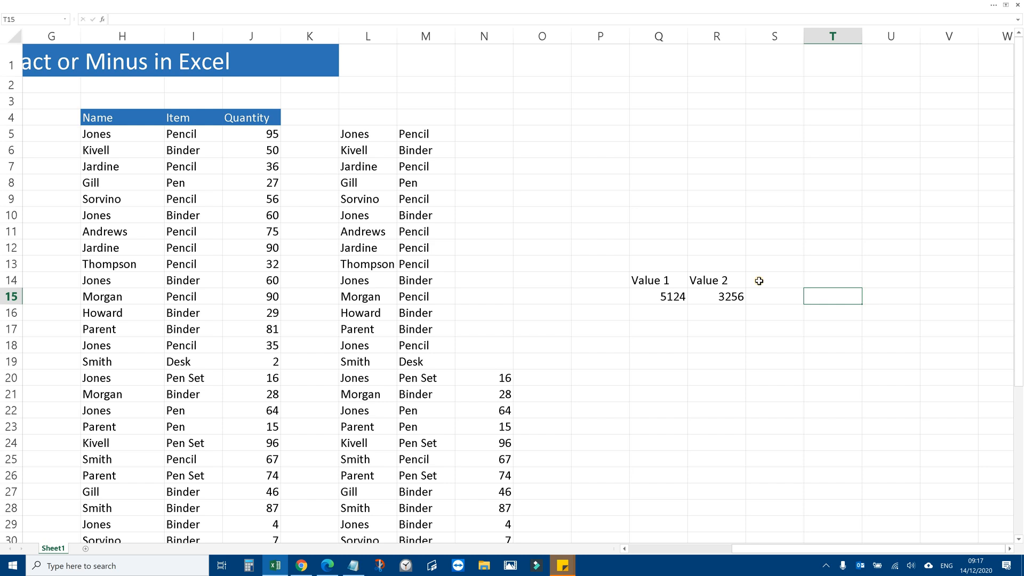
text(=)
key(Left)
key(Left)
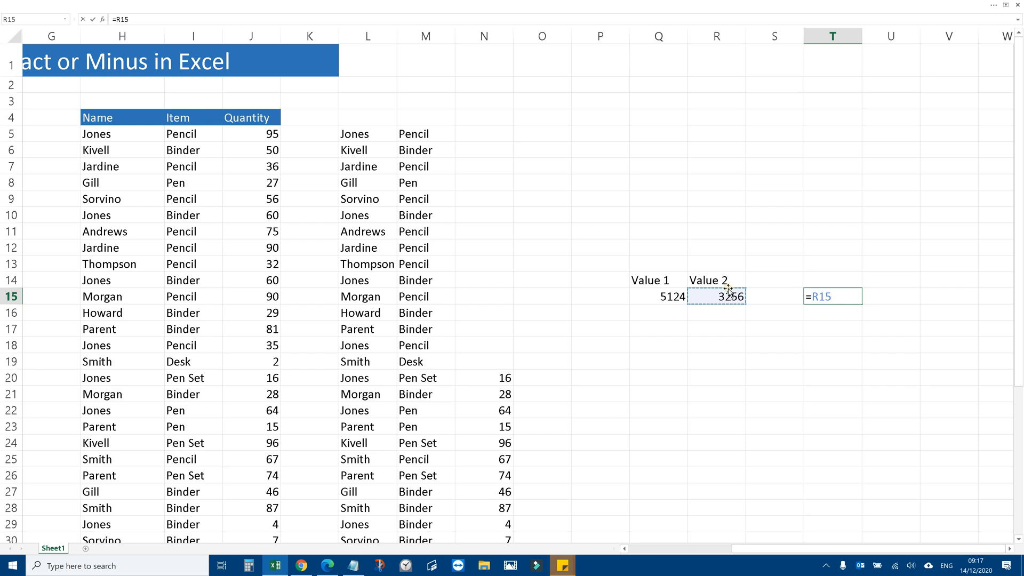
key(F2)
click(645, 299)
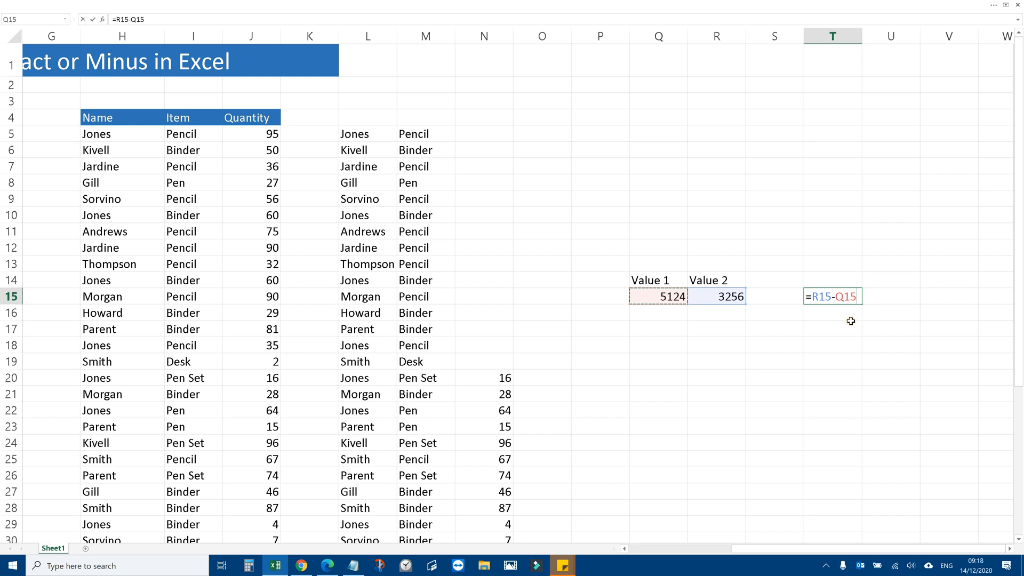
key(Return)
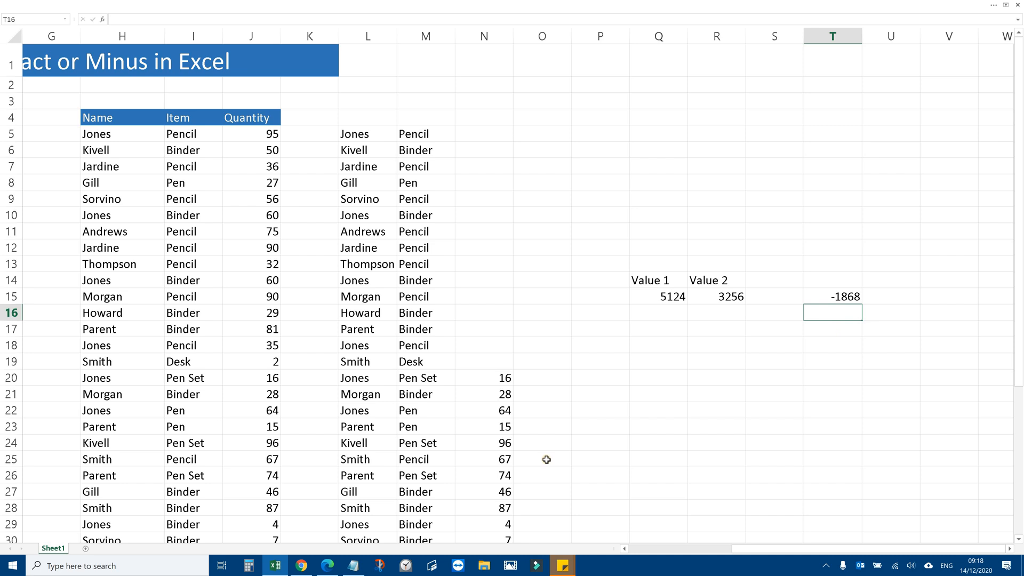
Open the Windows Calculator, move it clear of the values, and calculate 5124 - 3256
click(246, 567)
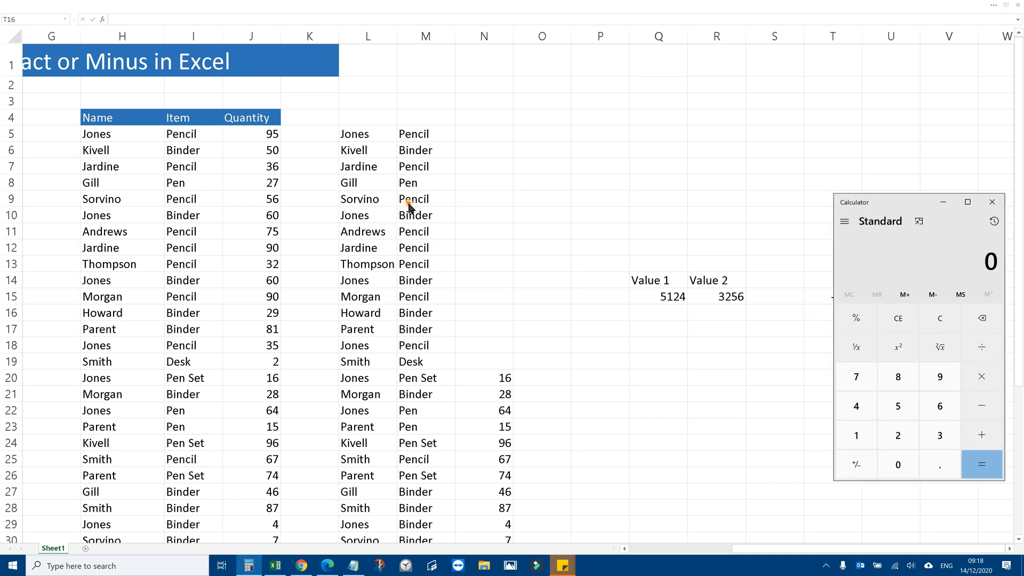
drag(872, 203, 409, 202)
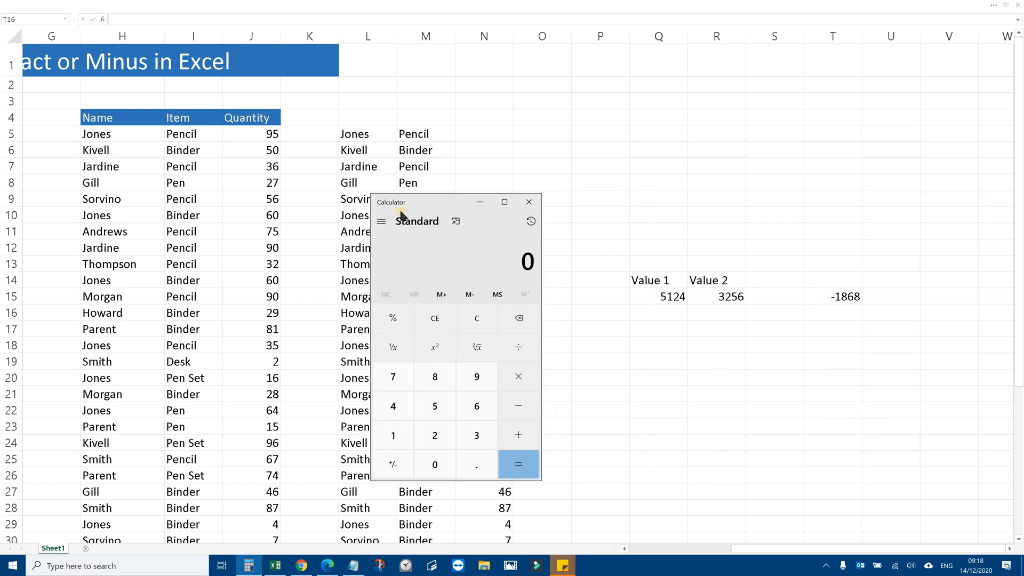
key(5)
key(1)
key(2)
key(4)
key(minus)
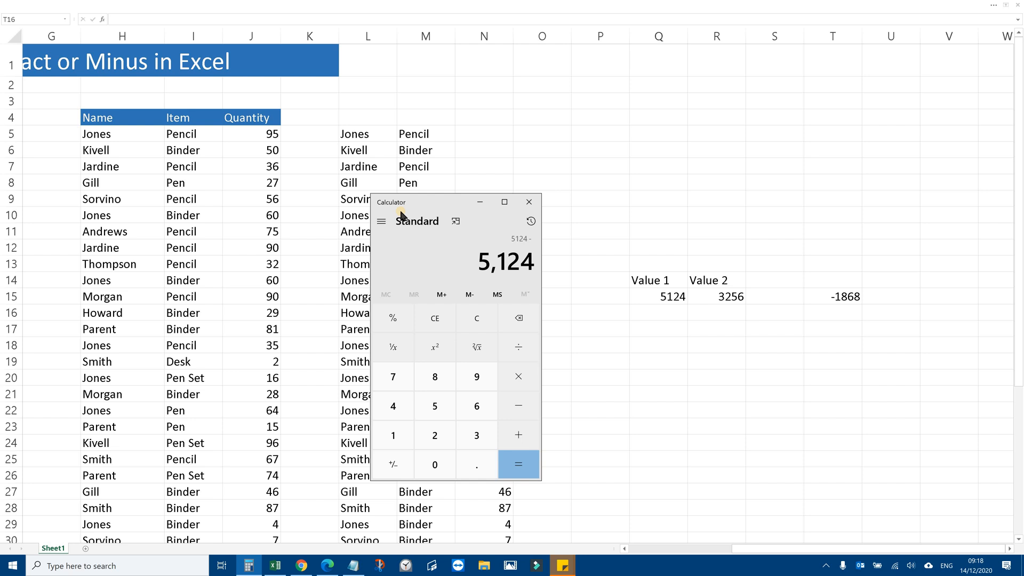
key(3)
key(2)
key(5)
key(6)
key(Return)
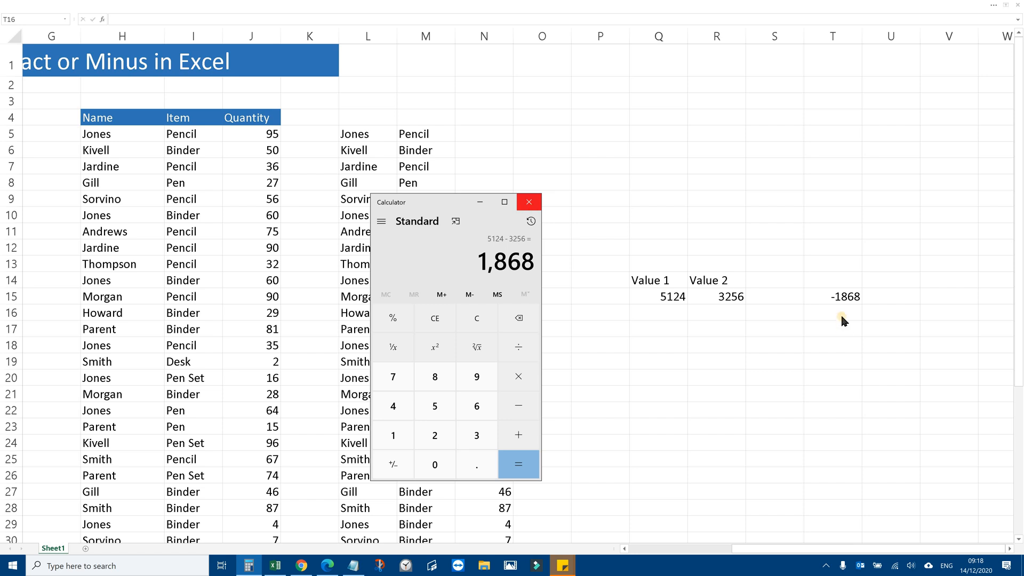
Return to the Excel sheet and enter the formula =Q15-R15 in cell T16, directly below the first result
click(827, 313)
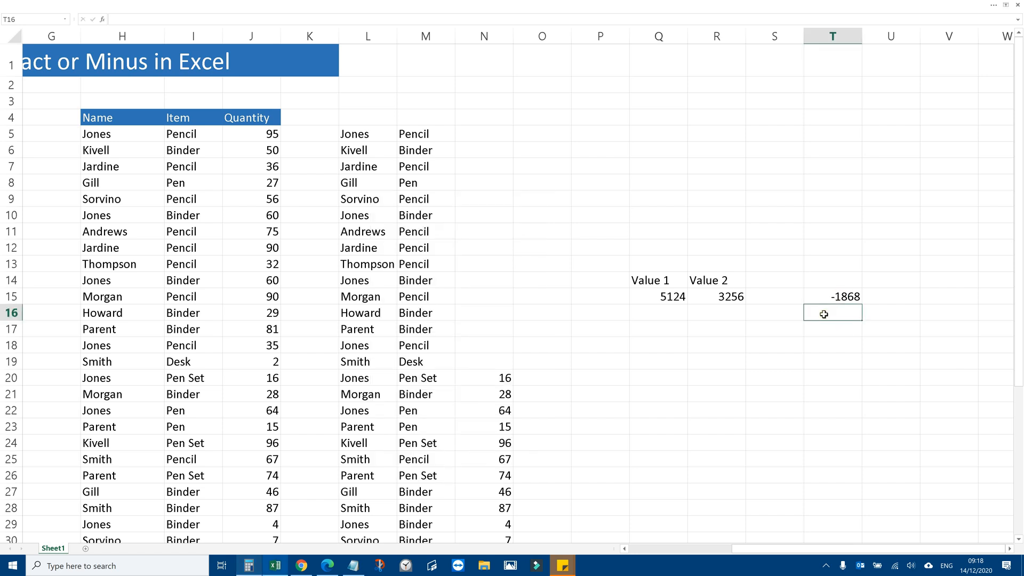
text(=)
key(Up)
key(Left)
key(Left)
key(Left)
text(-)
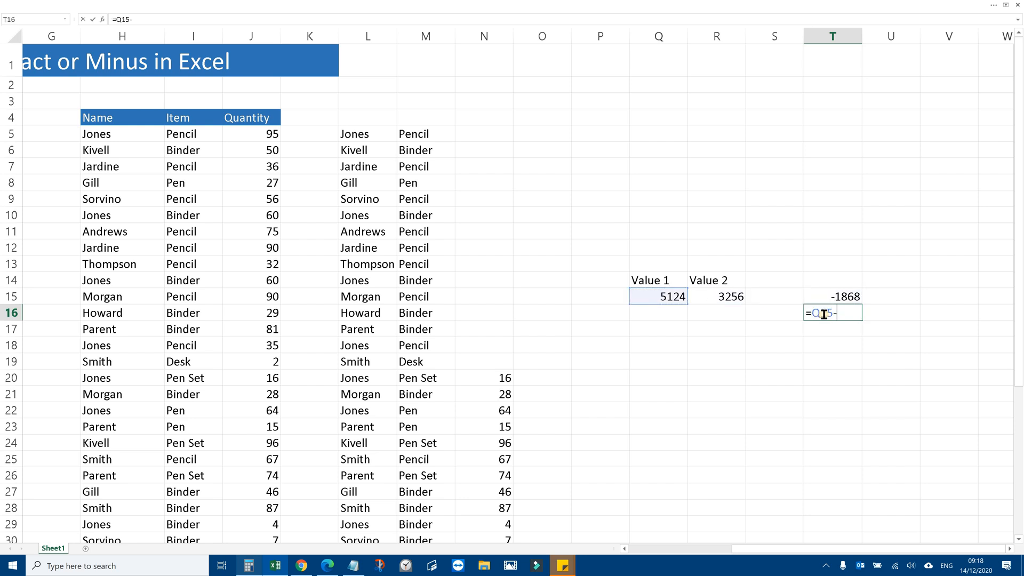
key(Up)
key(Left)
key(Left)
key(Return)
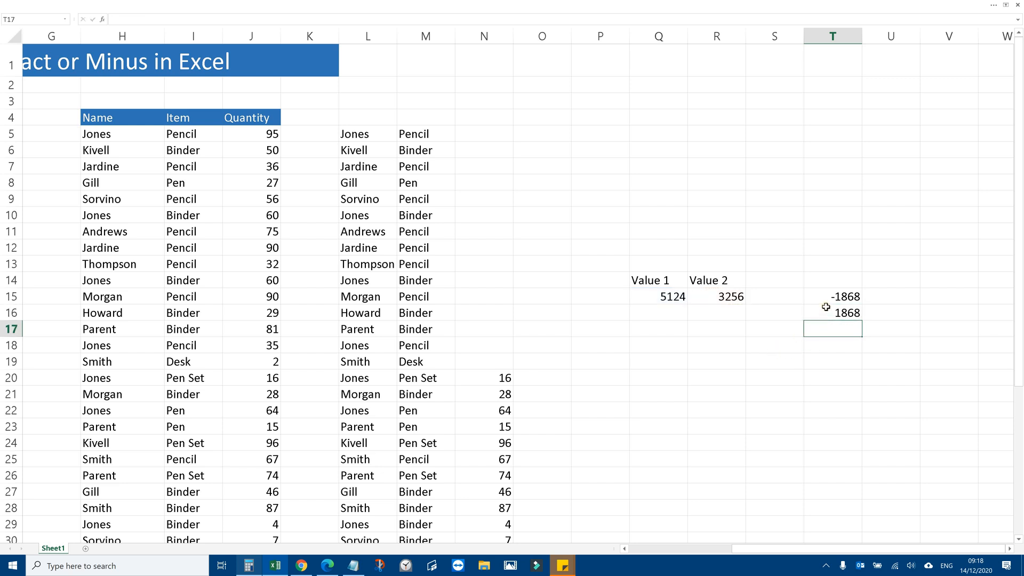
Check the formulas in T15 and T16, and clear the one in T16
click(842, 300)
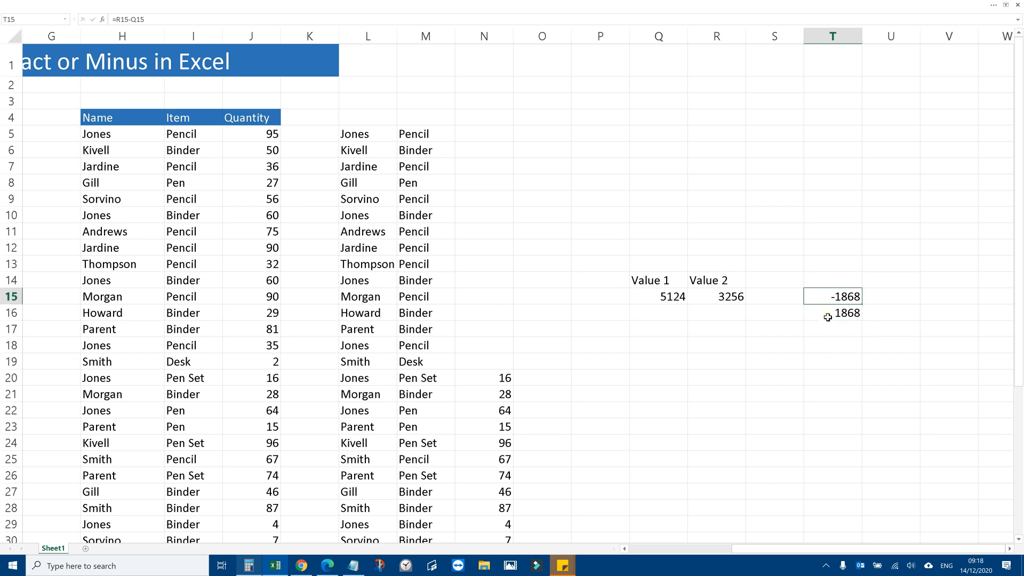
key(Down)
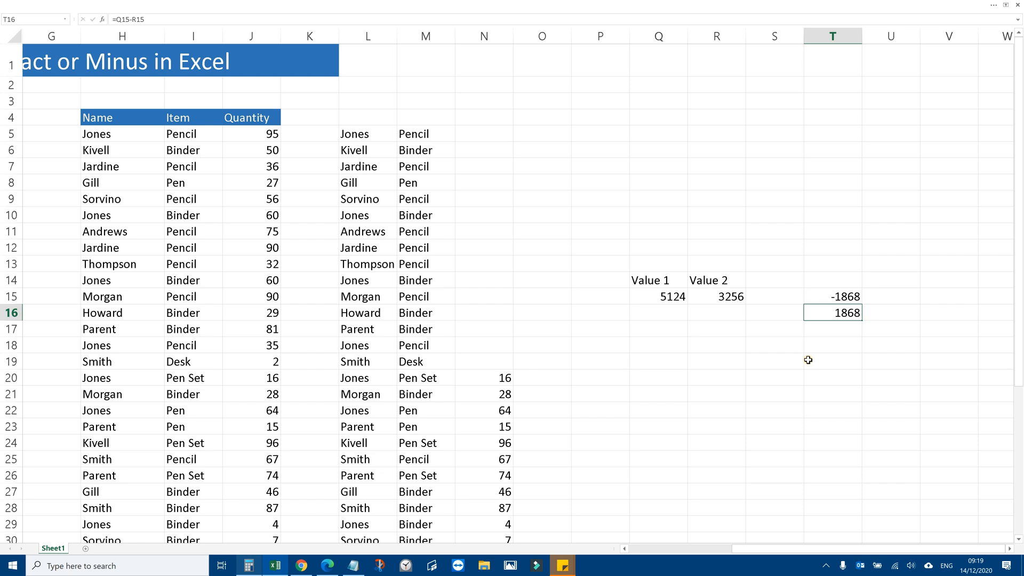
key(Delete)
text(=)
key(Up)
key(Left)
key(Left)
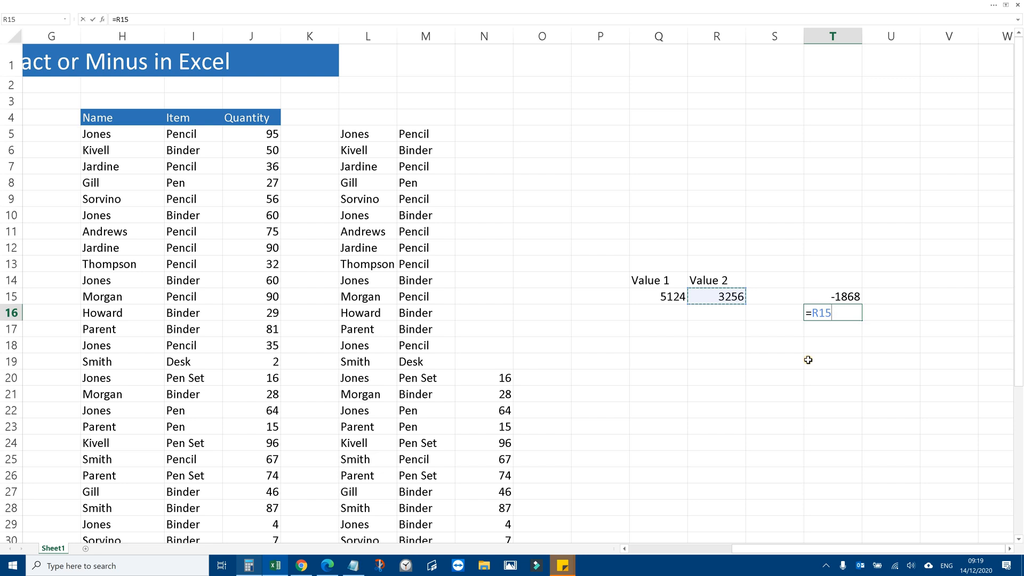
text(-)
key(Left)
key(Left)
key(Up)
key(Left)
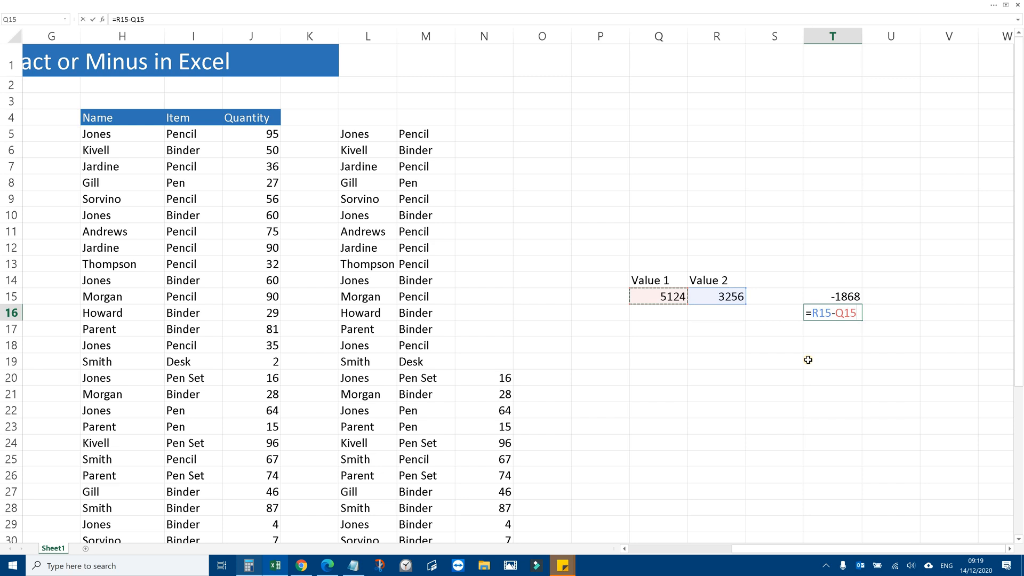
key(Right)
key(Right)
key(Right)
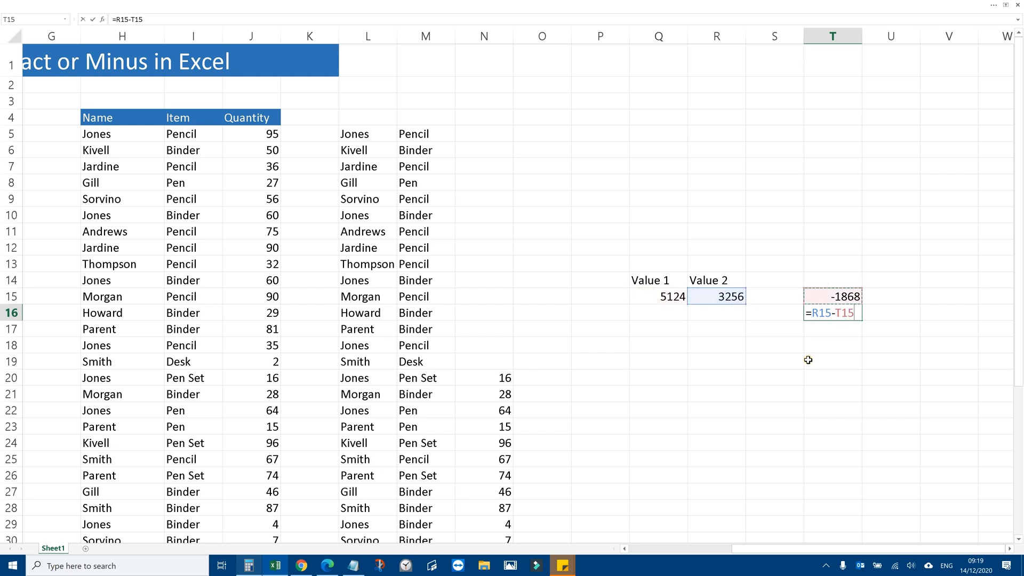
key(Down)
key(Left)
key(Right)
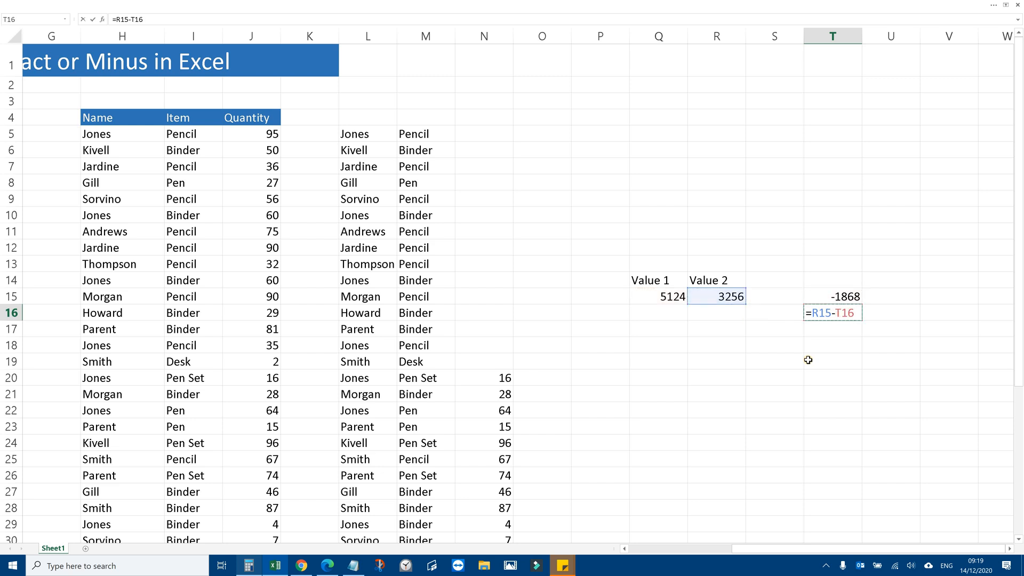
key(BackSpace)
key(BackSpace)
key(BackSpace)
key(BackSpace)
key(BackSpace)
key(BackSpace)
key(BackSpace)
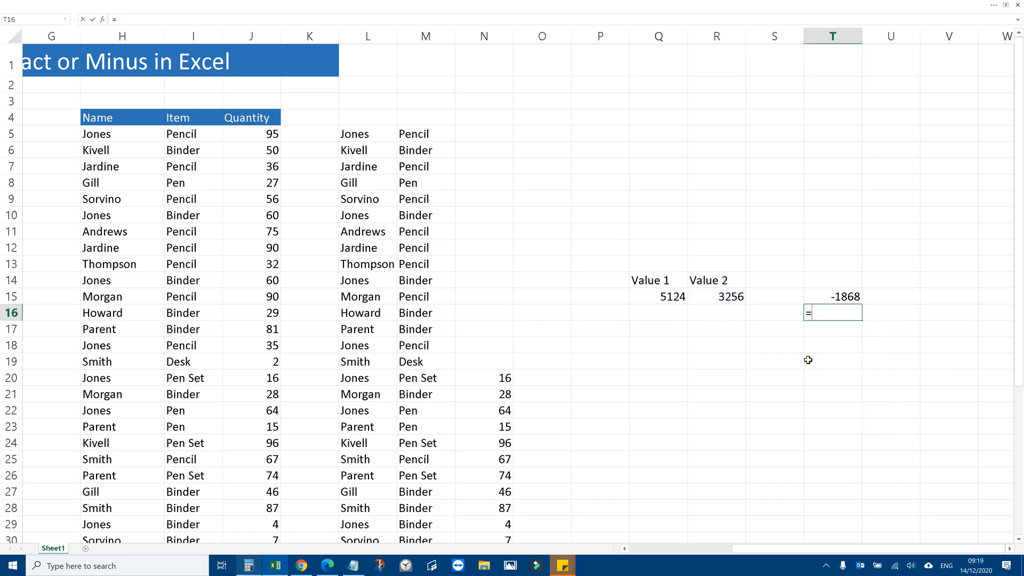
Complete the formula in T16 as =Q15-R15 to subtract Value 2 from Value 1, and compare it with the formula in T15
key(Up)
key(Left)
key(Left)
key(Left)
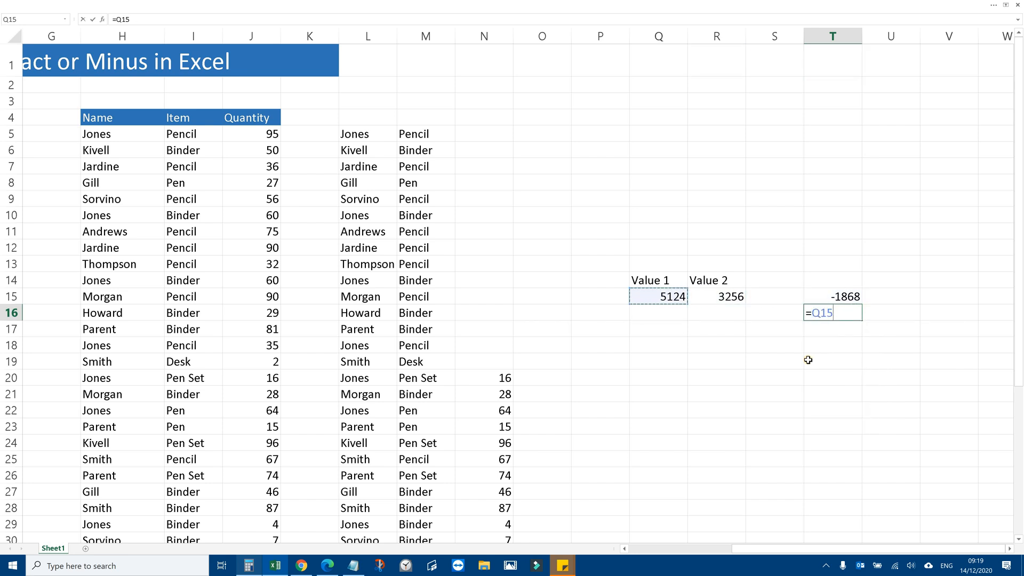
text(-)
key(Right)
key(Left)
key(Up)
key(Left)
key(Left)
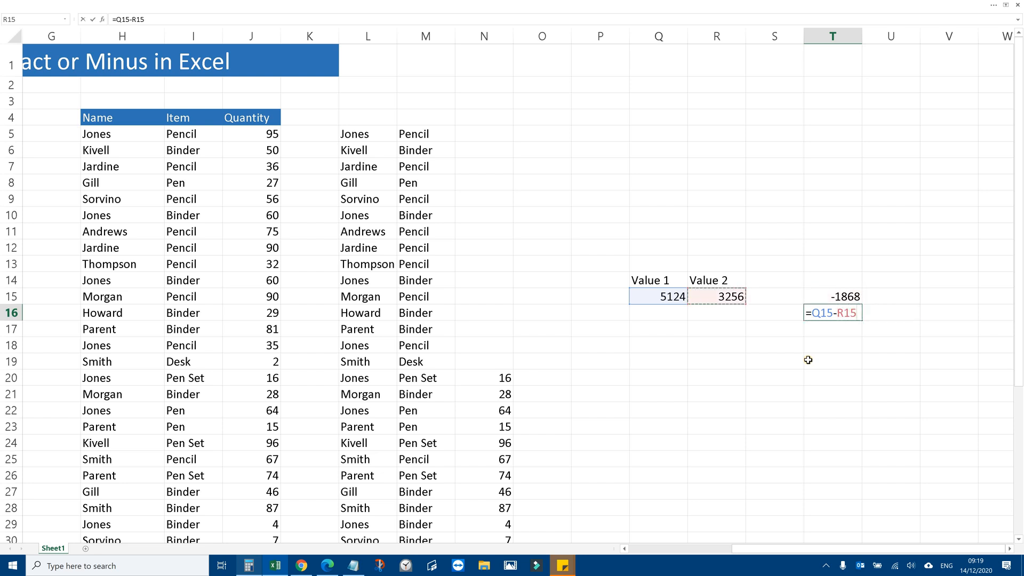
key(Return)
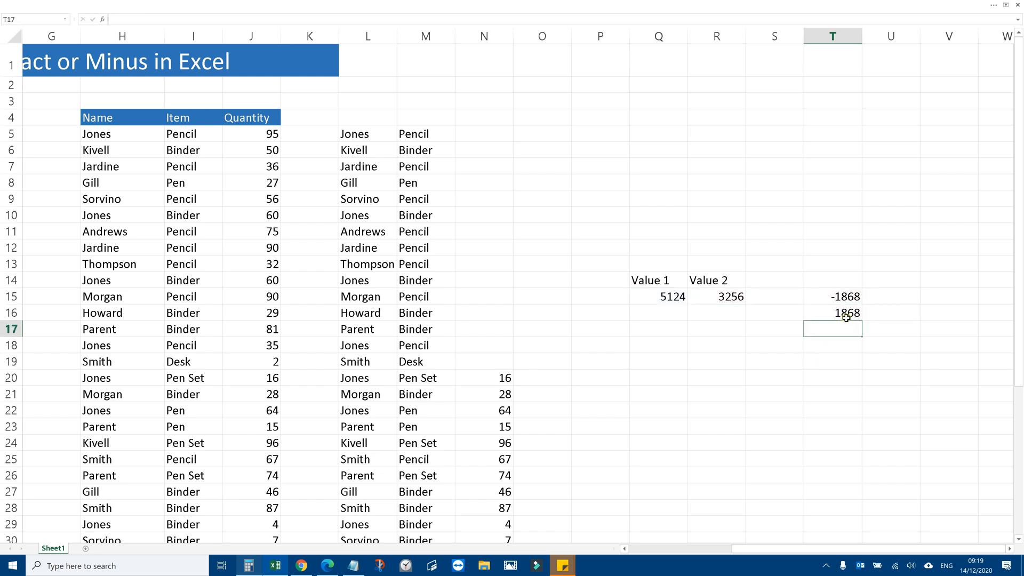
click(819, 303)
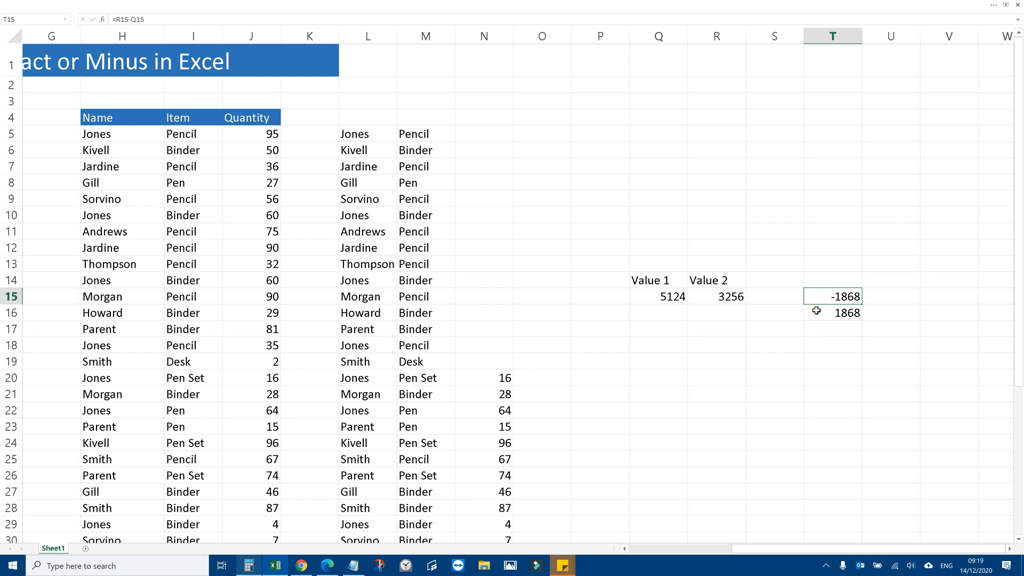
click(817, 312)
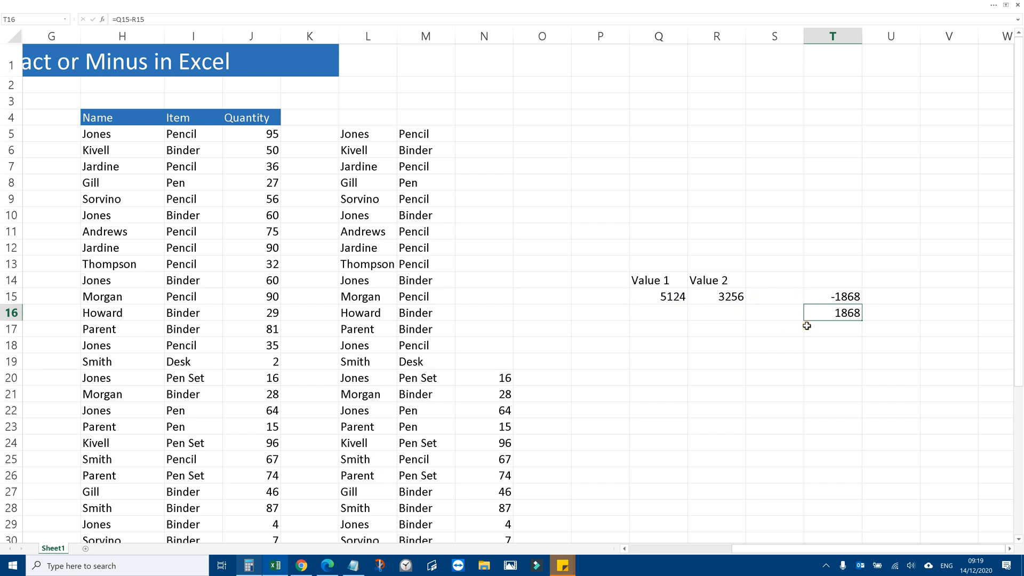
Compare the quantities in column J with those in column N above the totals in row 34
scroll(794, 237, down, 2)
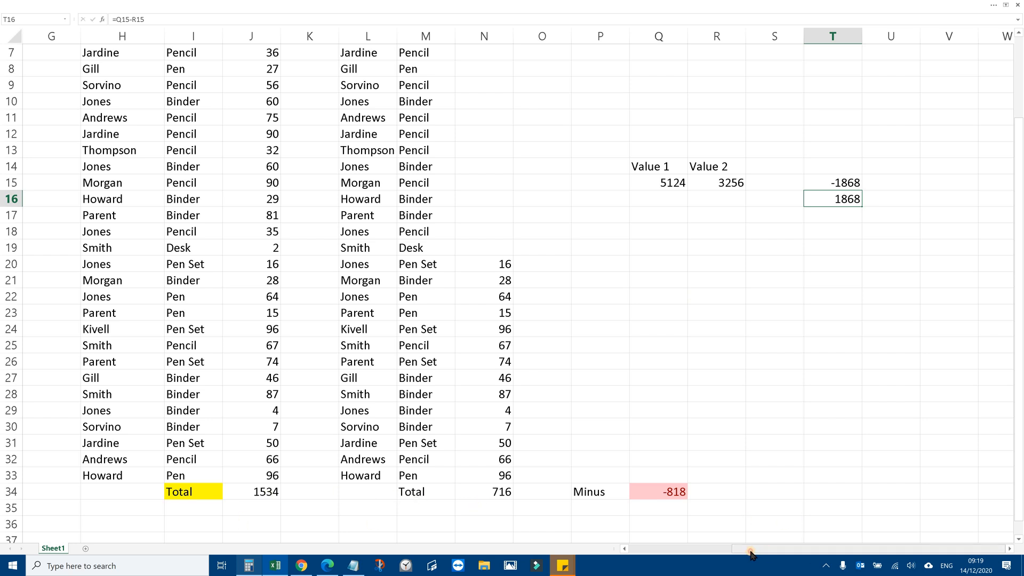
scroll(343, 347, left, 3)
scroll(382, 178, up, 2)
drag(433, 134, 414, 478)
scroll(436, 239, down, 1)
scroll(436, 239, down, 2)
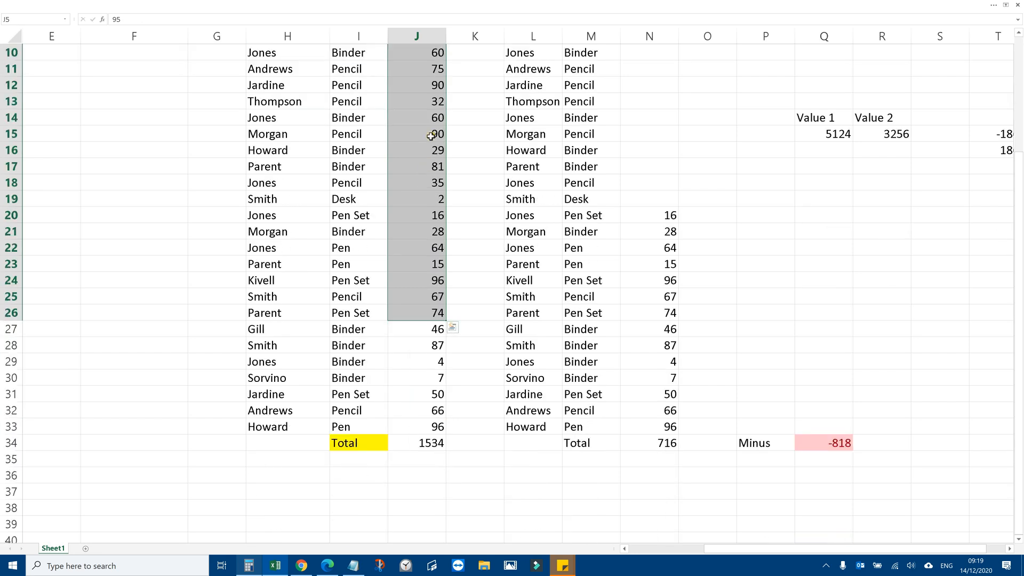
drag(432, 134, 420, 366)
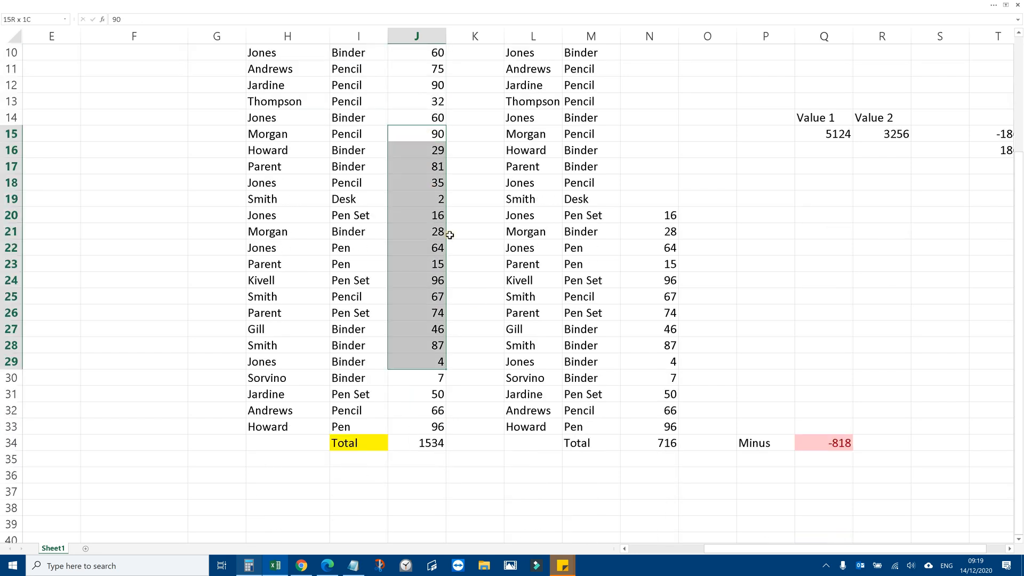
drag(637, 213, 598, 379)
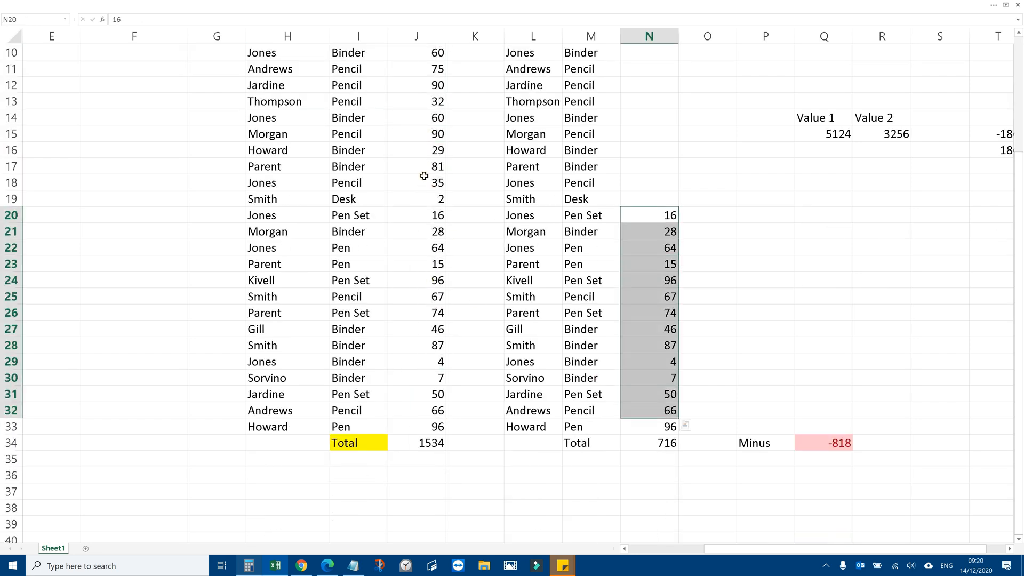
drag(424, 167, 412, 385)
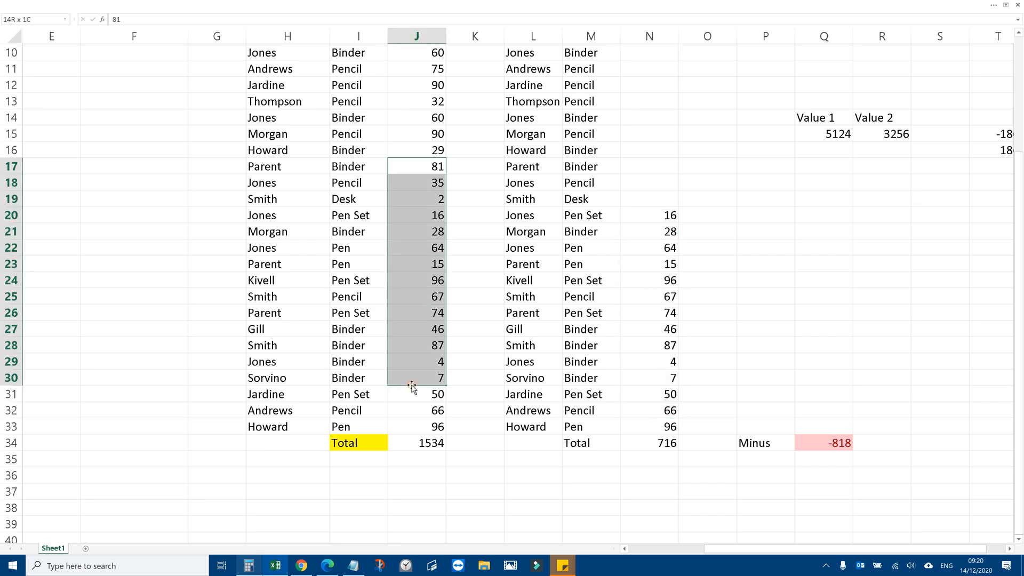
click(418, 215)
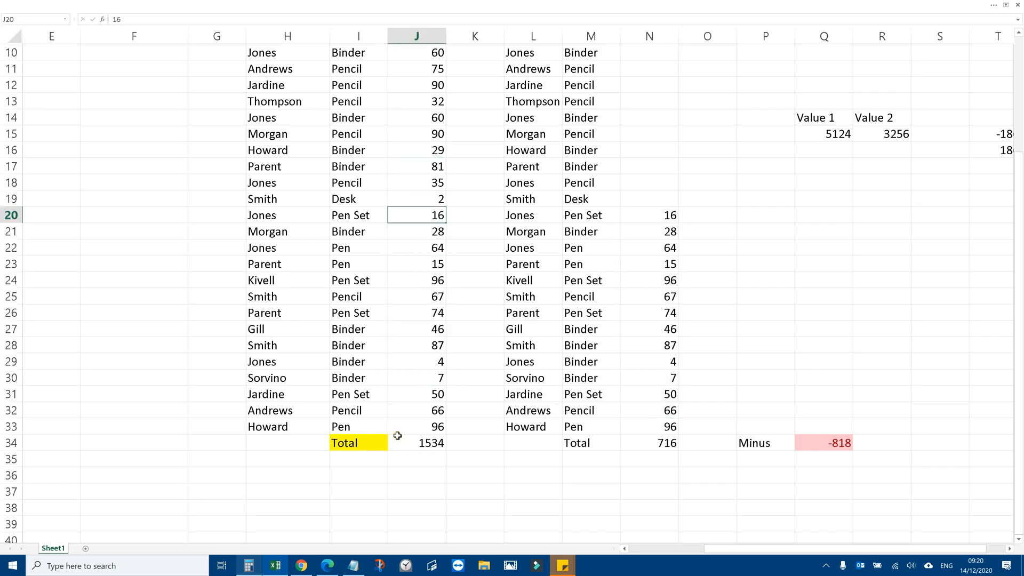
Review the total formula in J34 and the Quantity values from J5 downward that it adds up
scroll(424, 139, up, 1)
scroll(424, 150, up, 2)
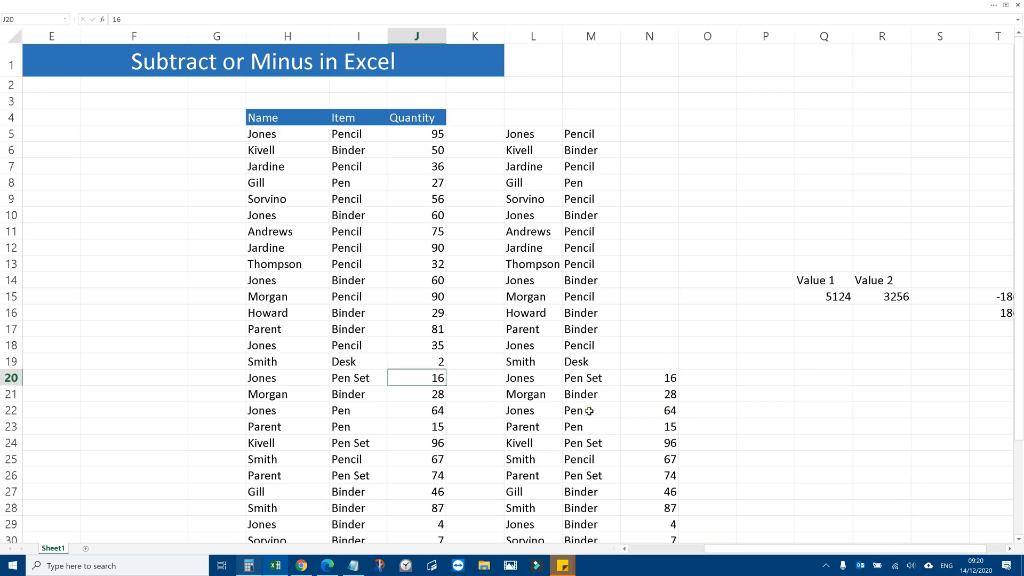
scroll(587, 414, down, 3)
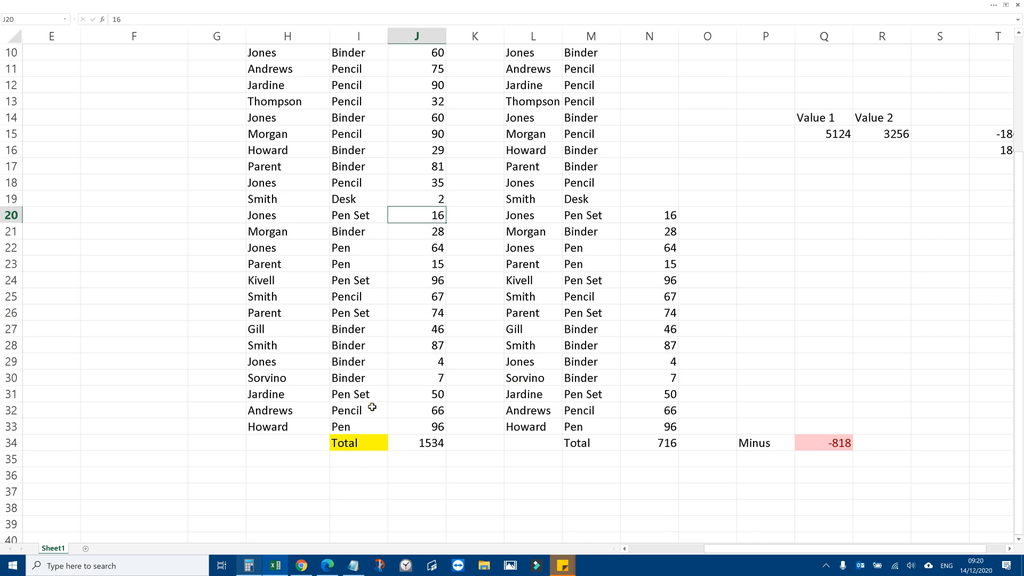
click(401, 447)
scroll(427, 140, up, 3)
drag(429, 135, 422, 516)
click(425, 511)
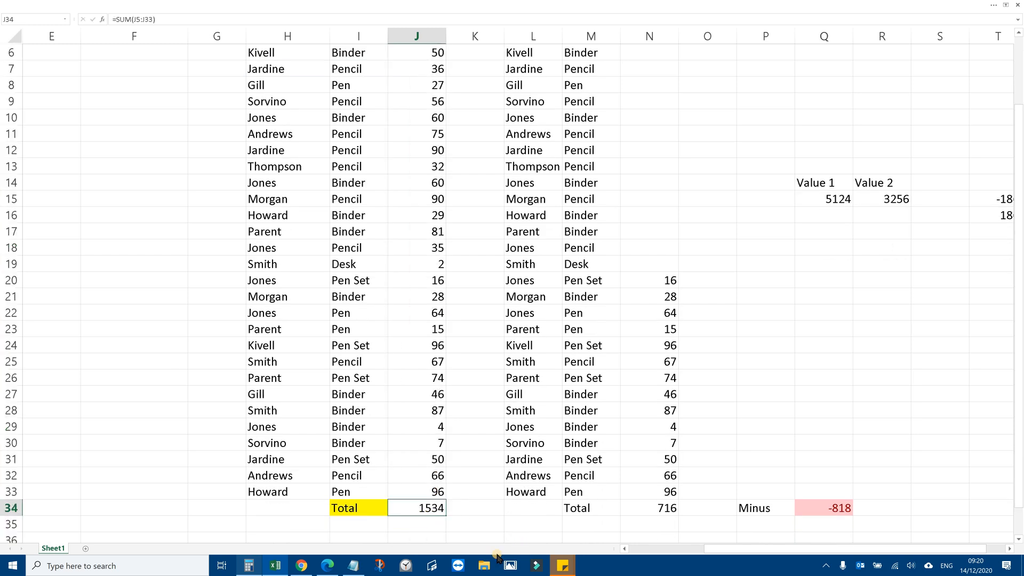
Try to total the quantities in J34 with =J5:J33, without a function, and clear that formula
key(Delete)
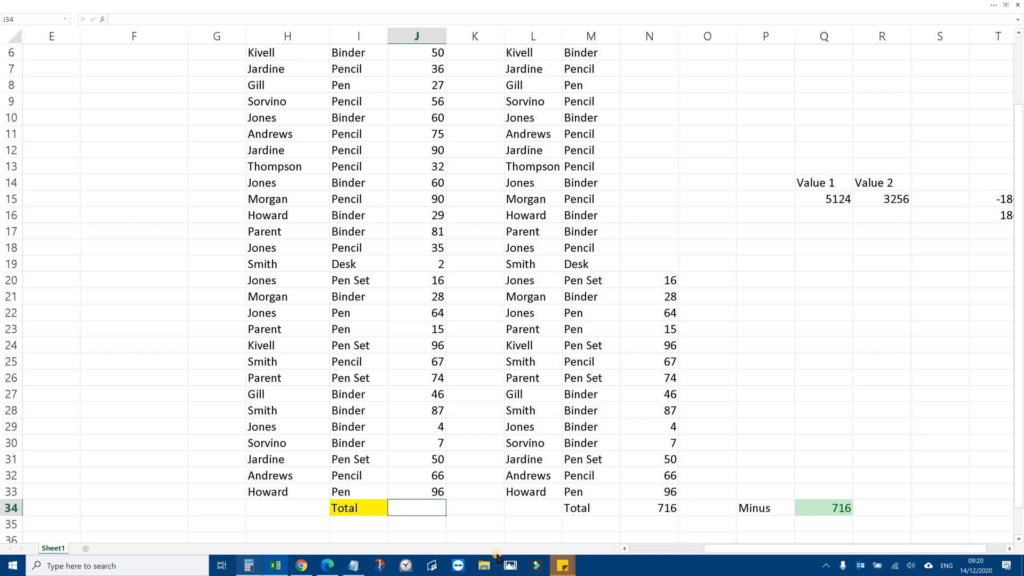
text(=)
scroll(414, 199, up, 1)
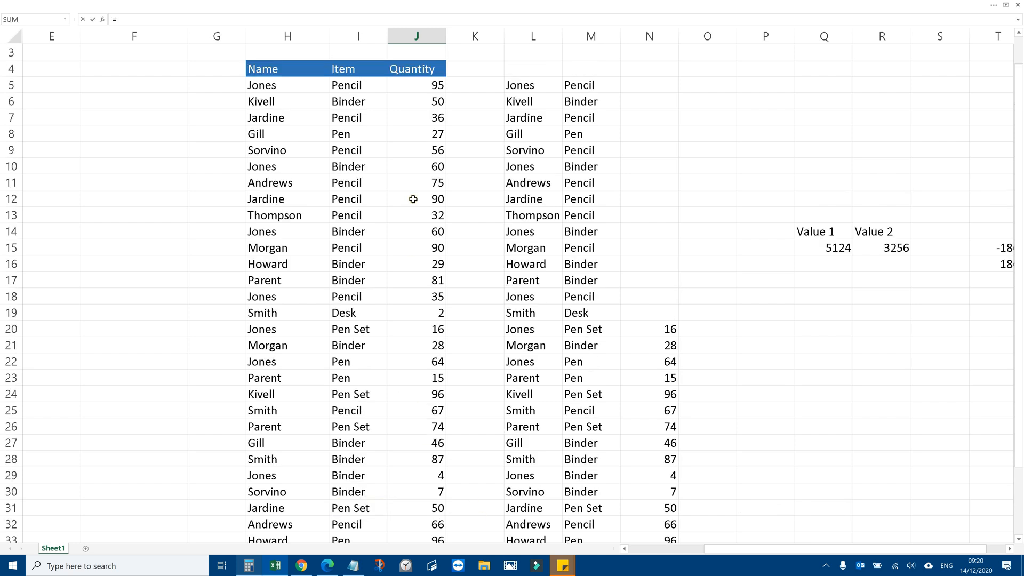
click(414, 83)
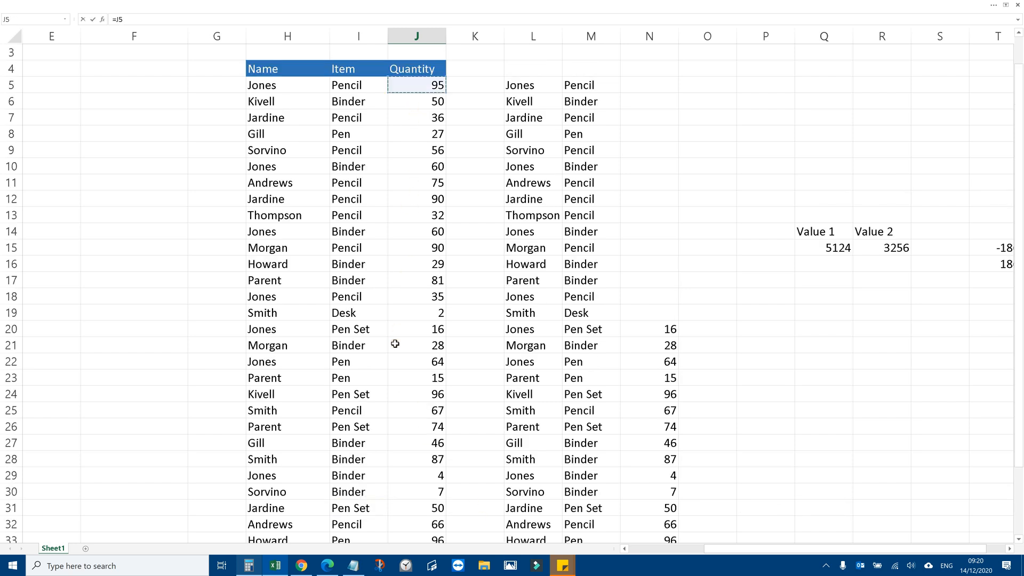
drag(395, 344, 428, 492)
key(Return)
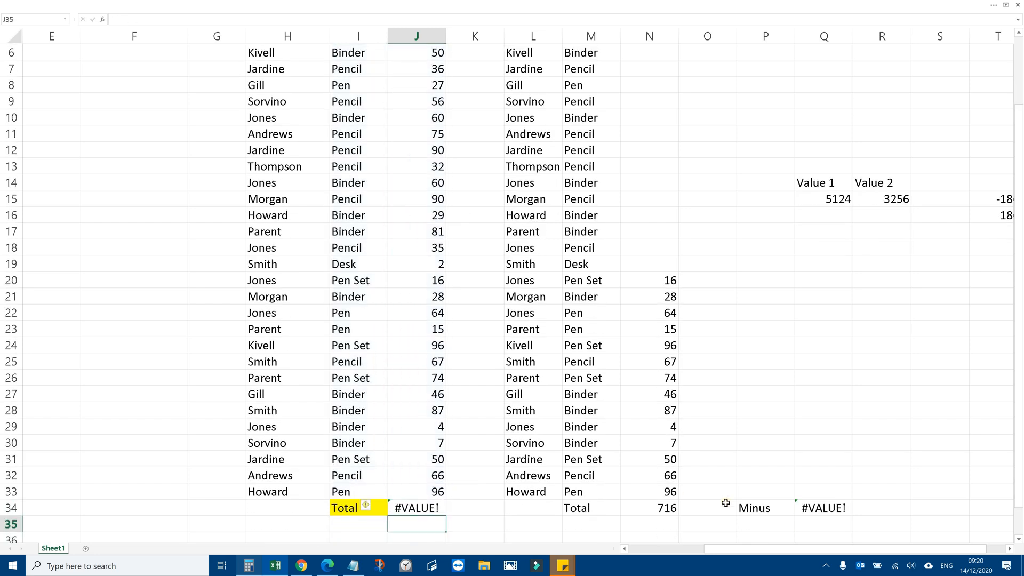
key(Up)
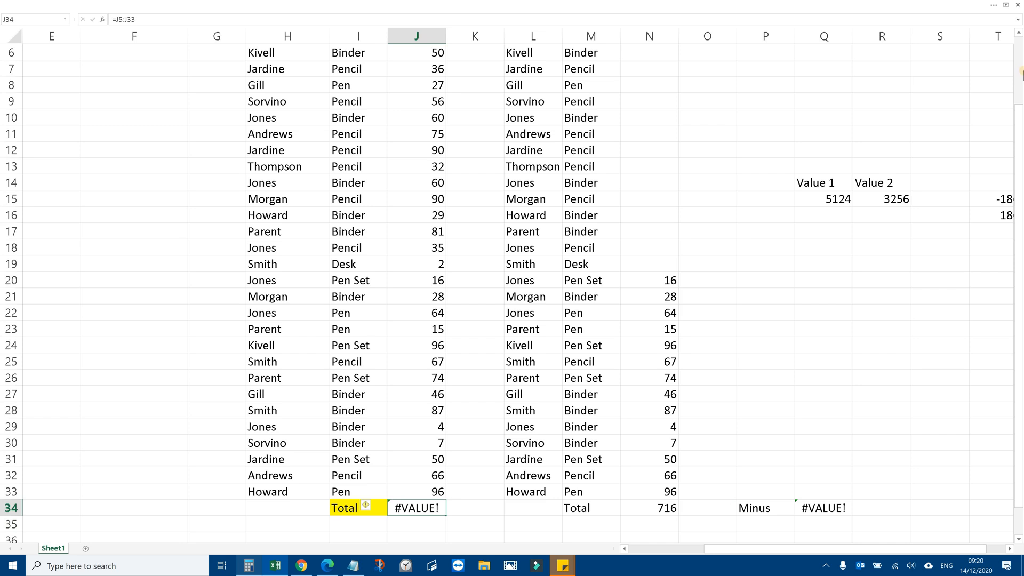
click(996, 9)
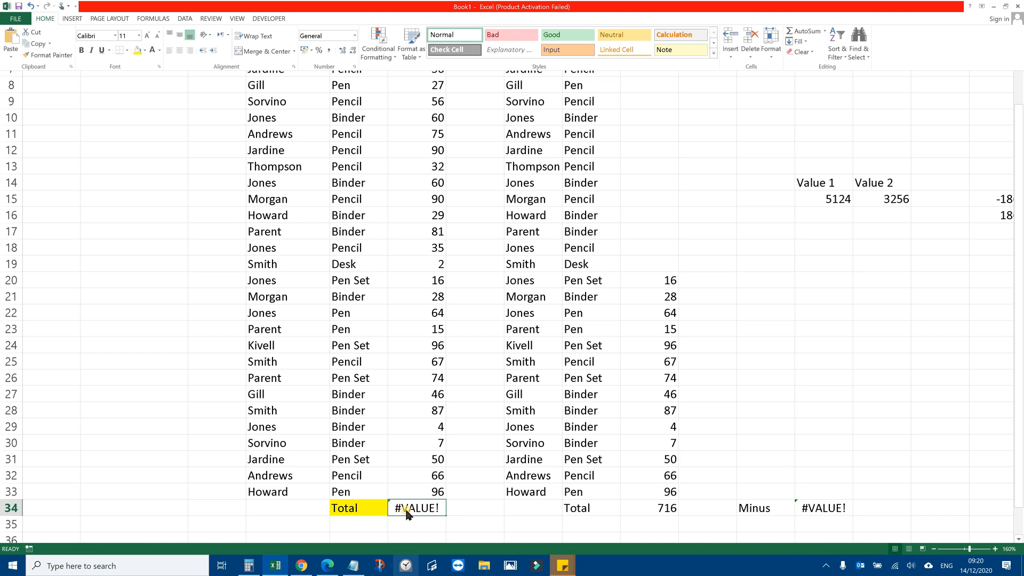
key(Delete)
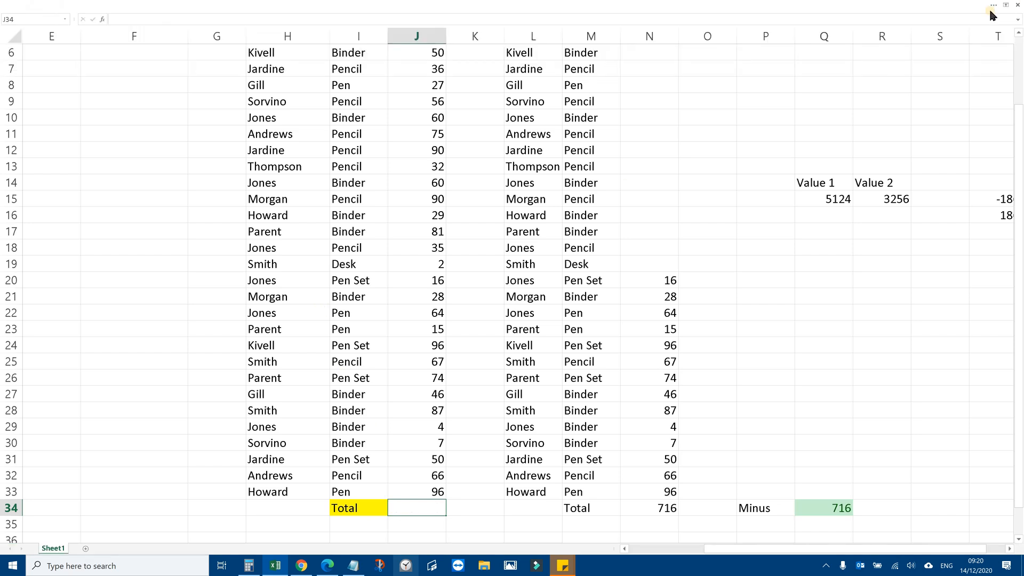
Set the ribbon to show both its tabs and commands all the time
click(1006, 5)
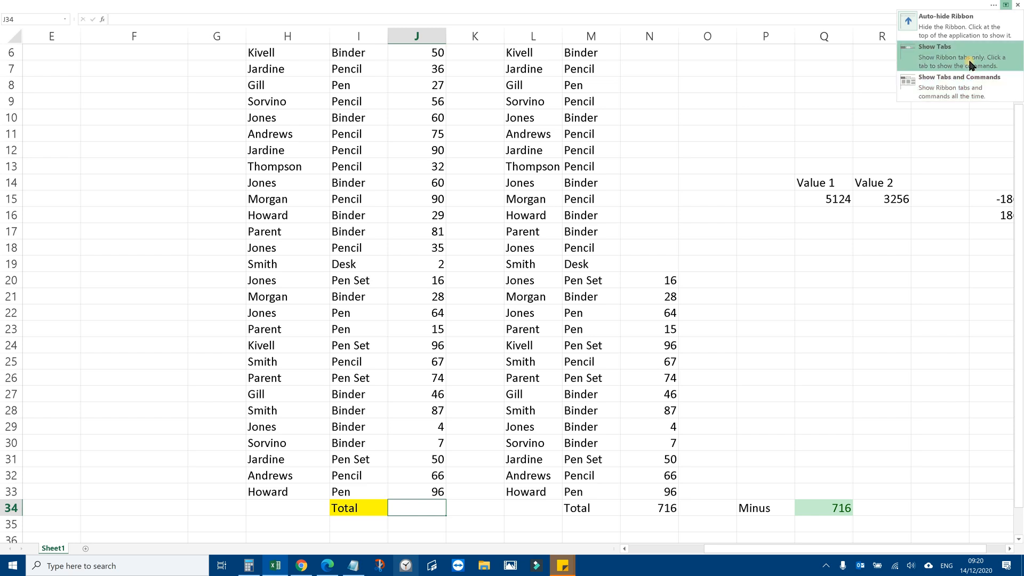
click(971, 67)
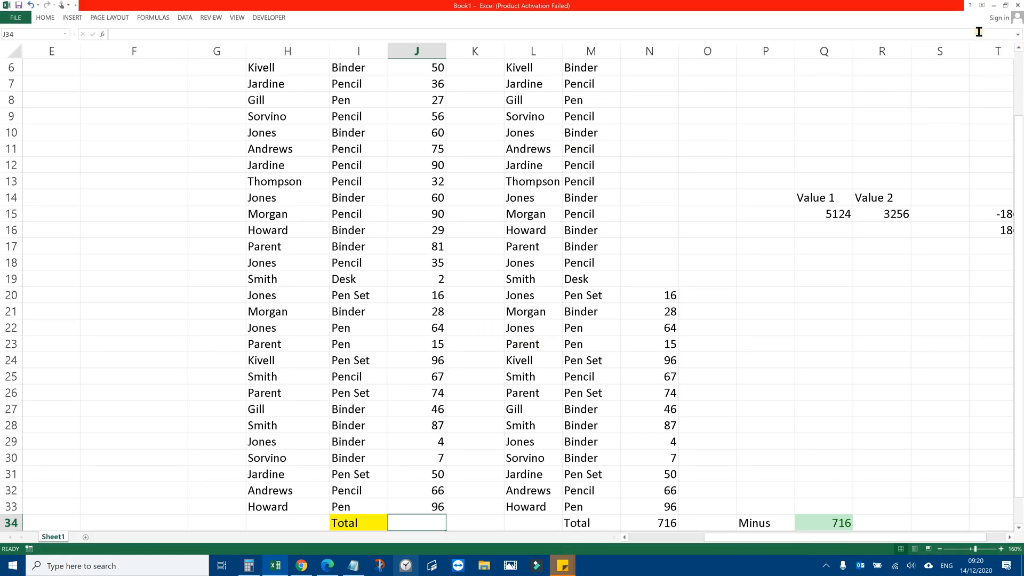
click(981, 4)
key(Return)
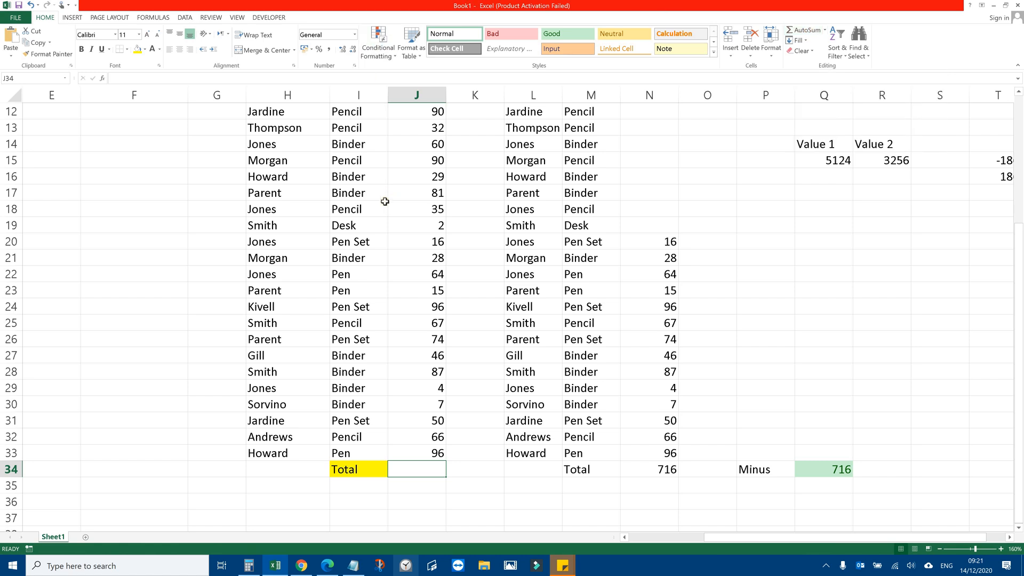
Total the Quantity column in J34 with =SUM(J5:J33), and review the range it covers
text(=)
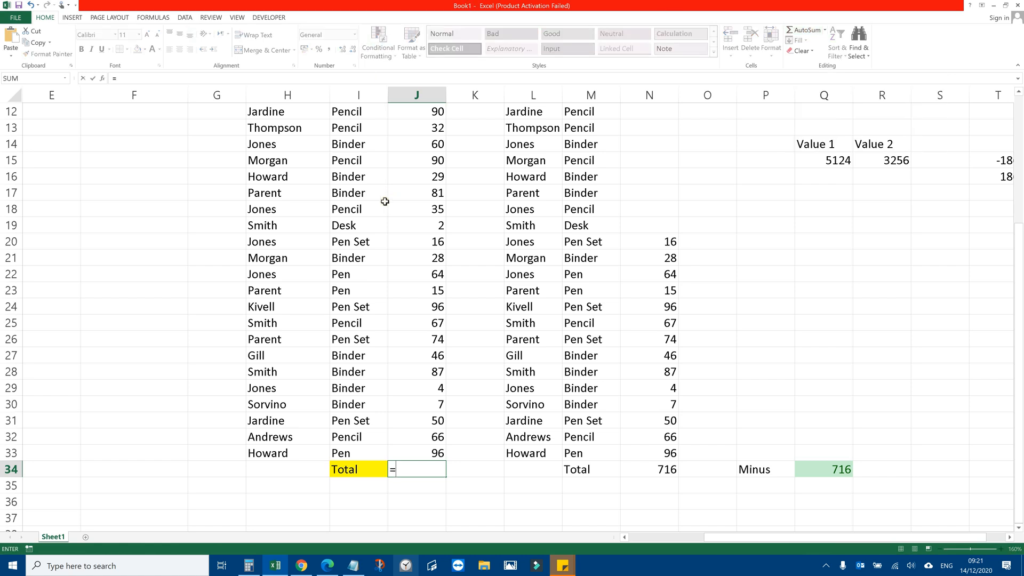
text(SUM)
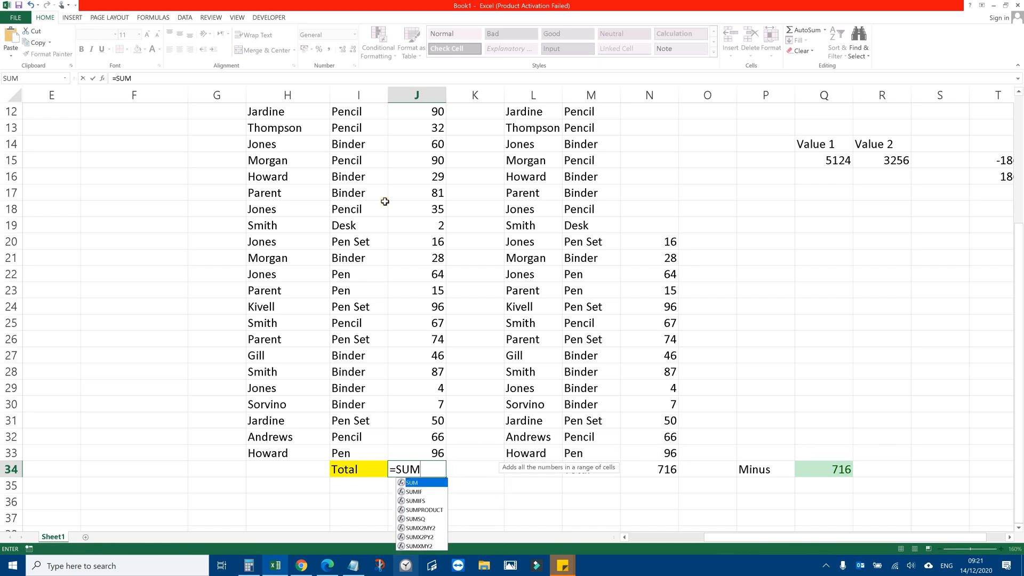
text(()
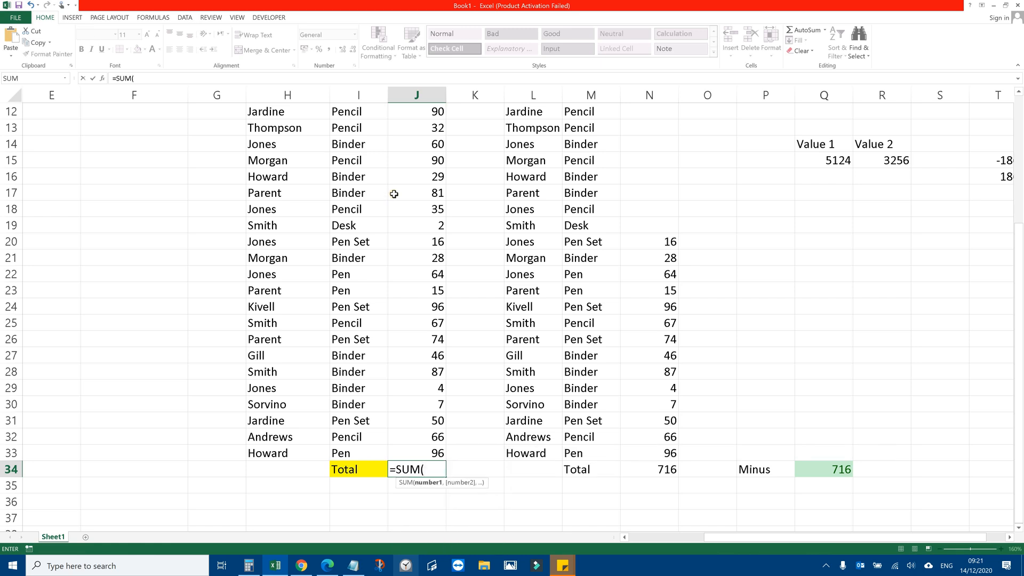
scroll(395, 193, up, 4)
drag(401, 190, 416, 507)
scroll(489, 428, down, 2)
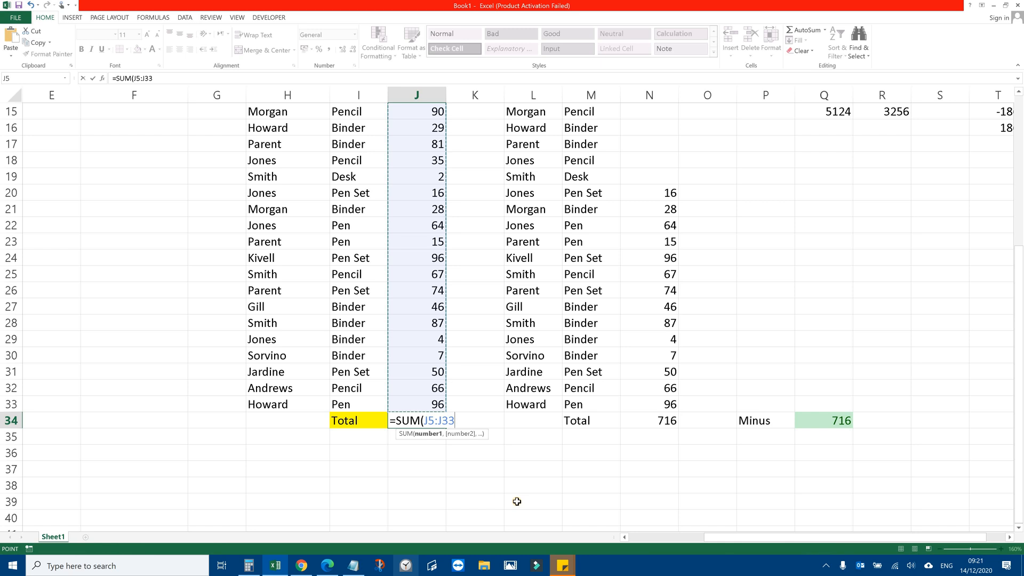
key(Return)
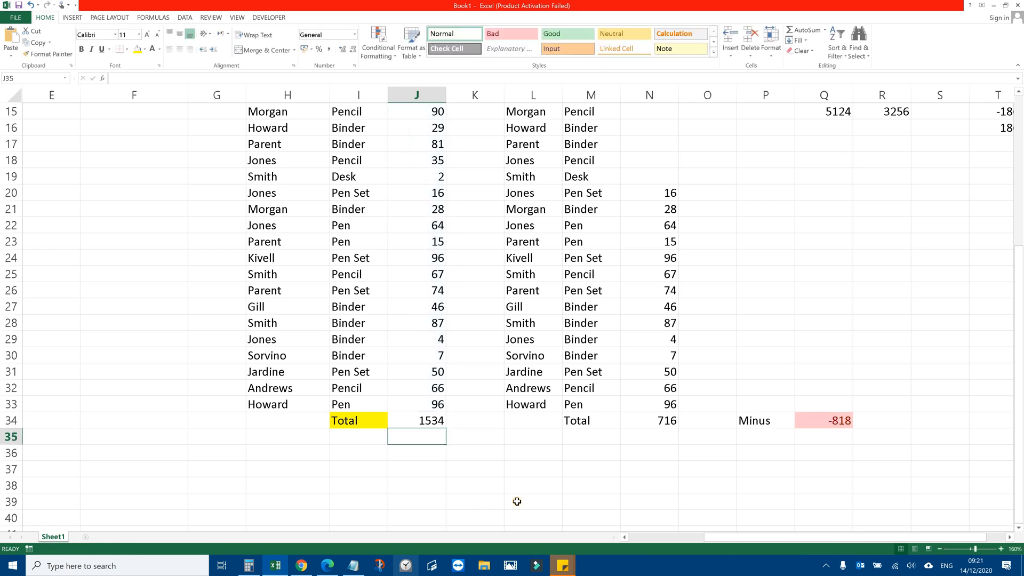
key(Up)
scroll(414, 226, up, 5)
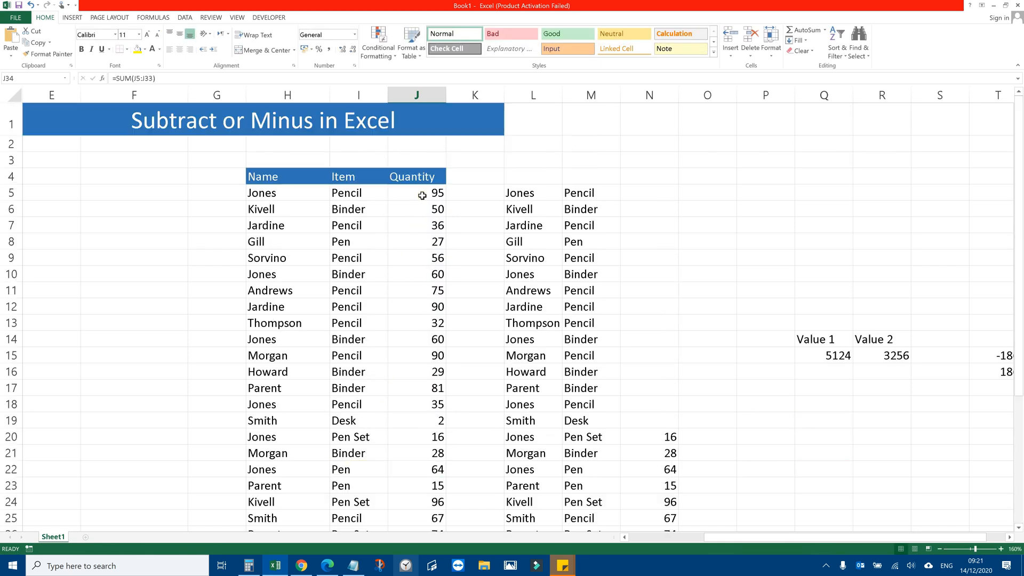
scroll(415, 461, down, 4)
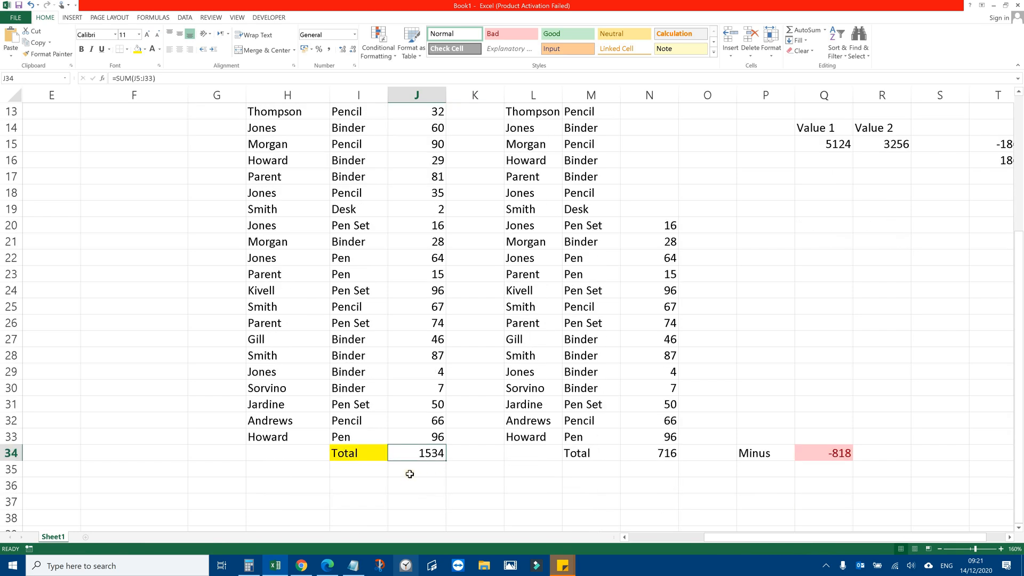
click(408, 485)
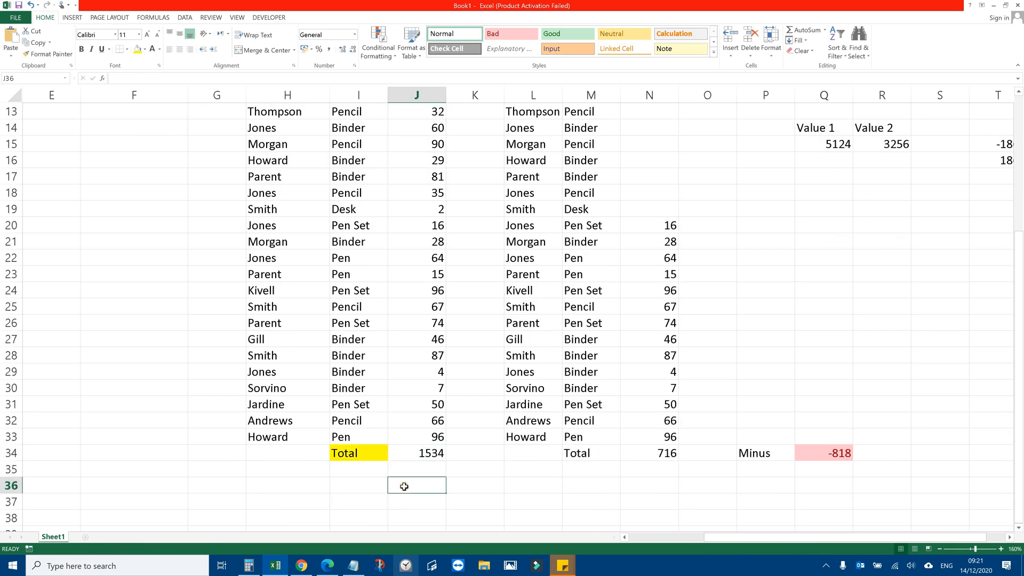
text(=sum)
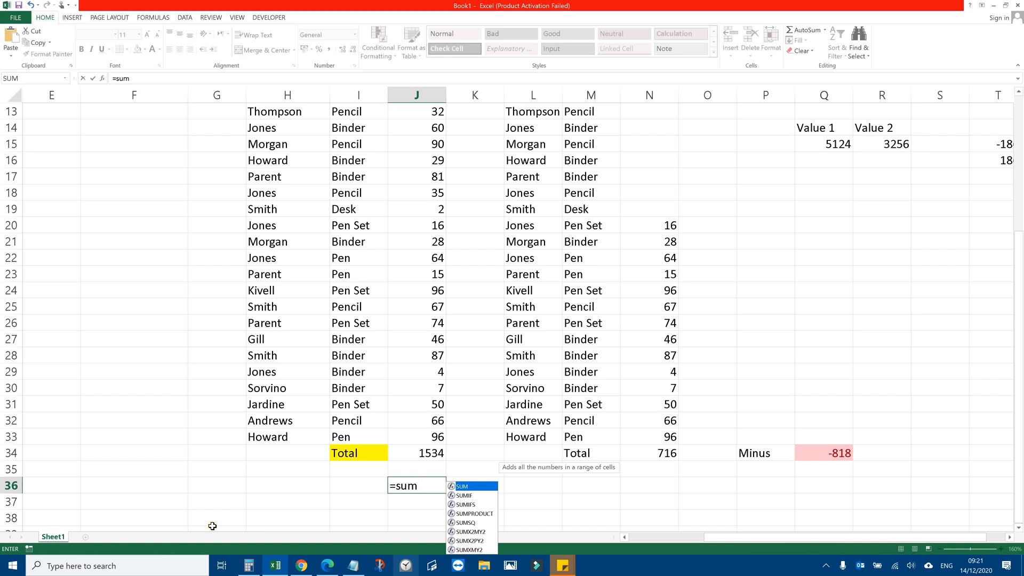
key(Escape)
key(Up)
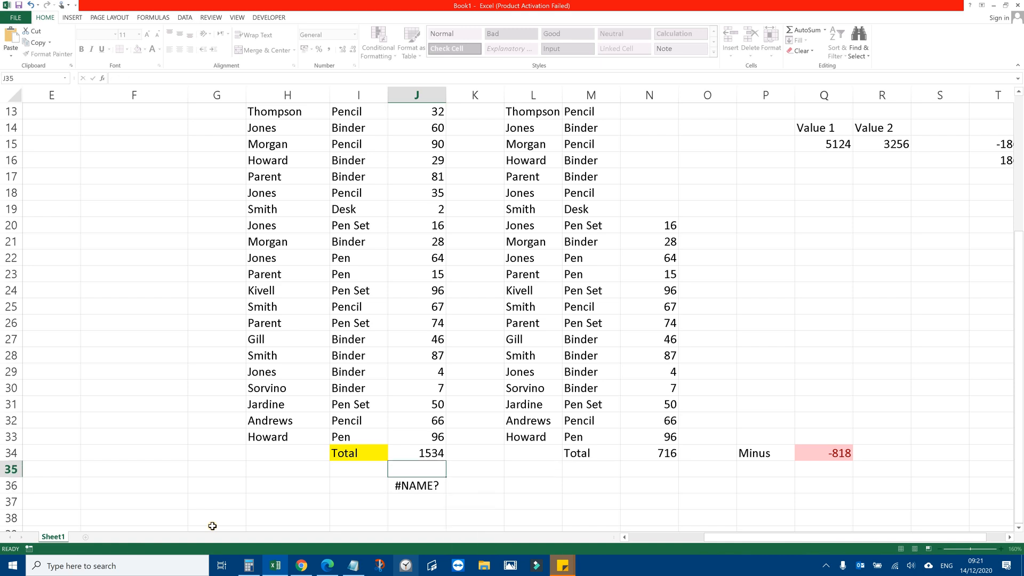
key(Down)
key(Up)
key(Up)
key(Down)
key(Down)
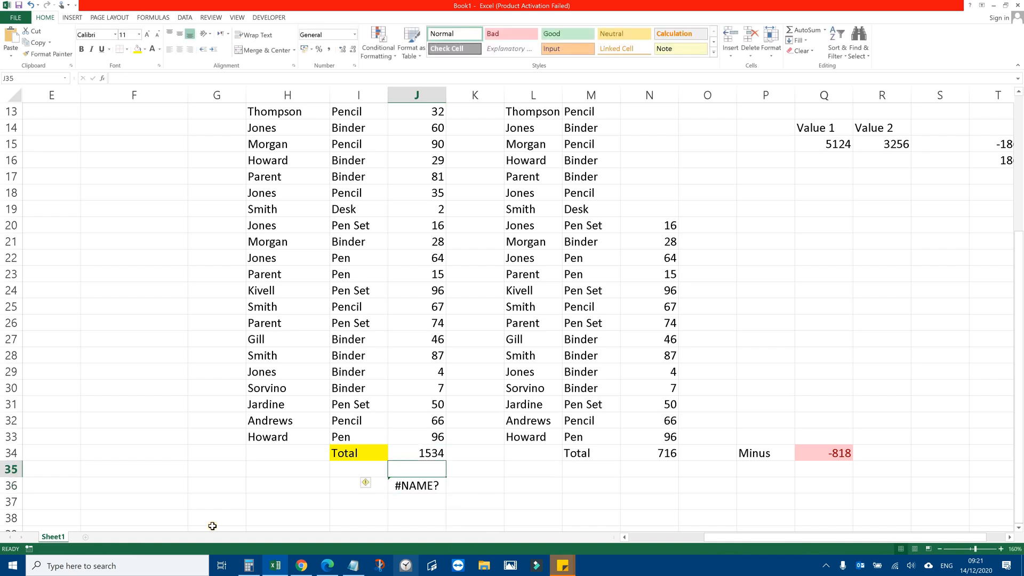
Add two single quantities in J36 with the formula =J23+J29, and clear the cell after checking it
text(=)
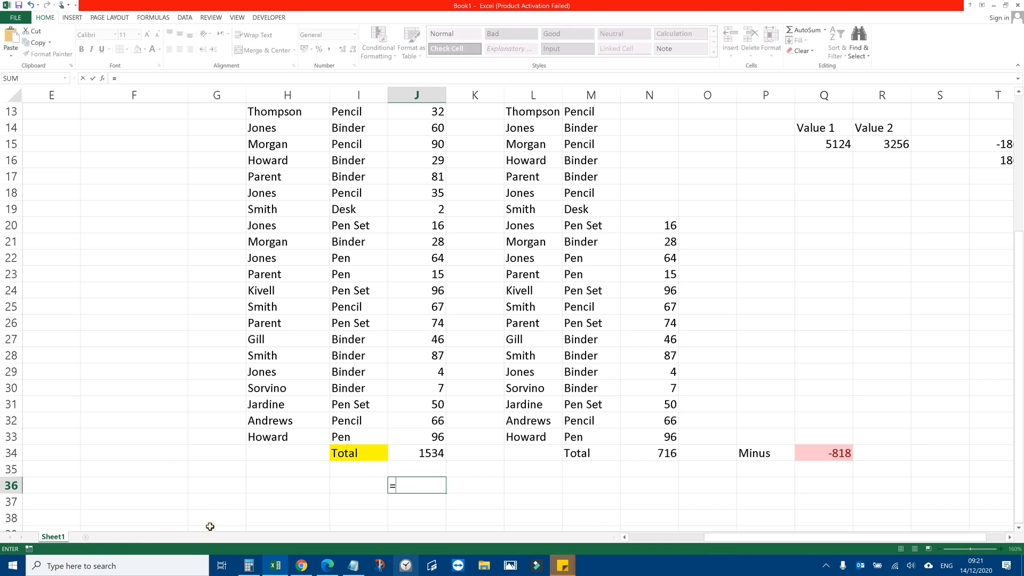
click(416, 275)
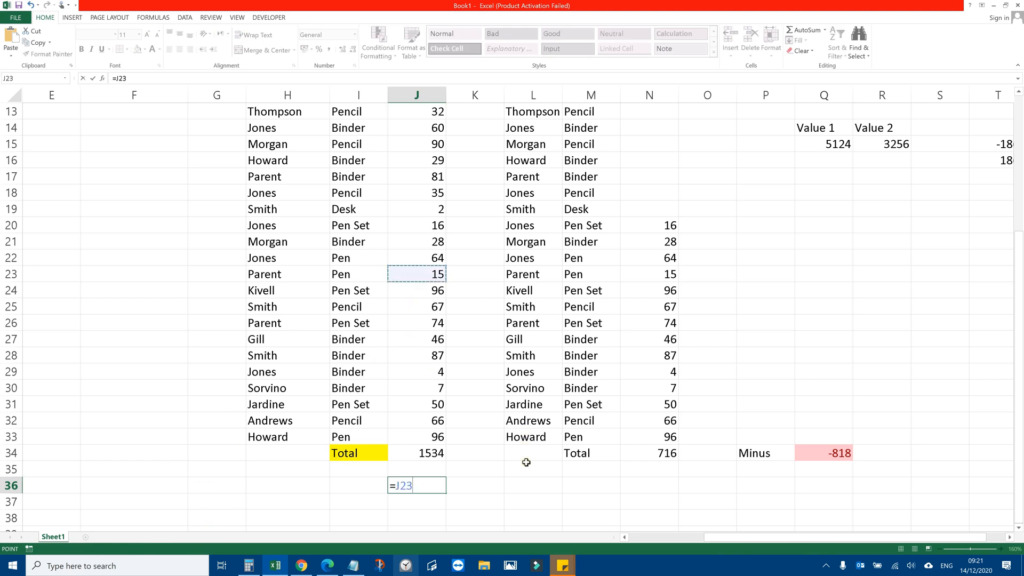
text(+)
click(412, 376)
key(Return)
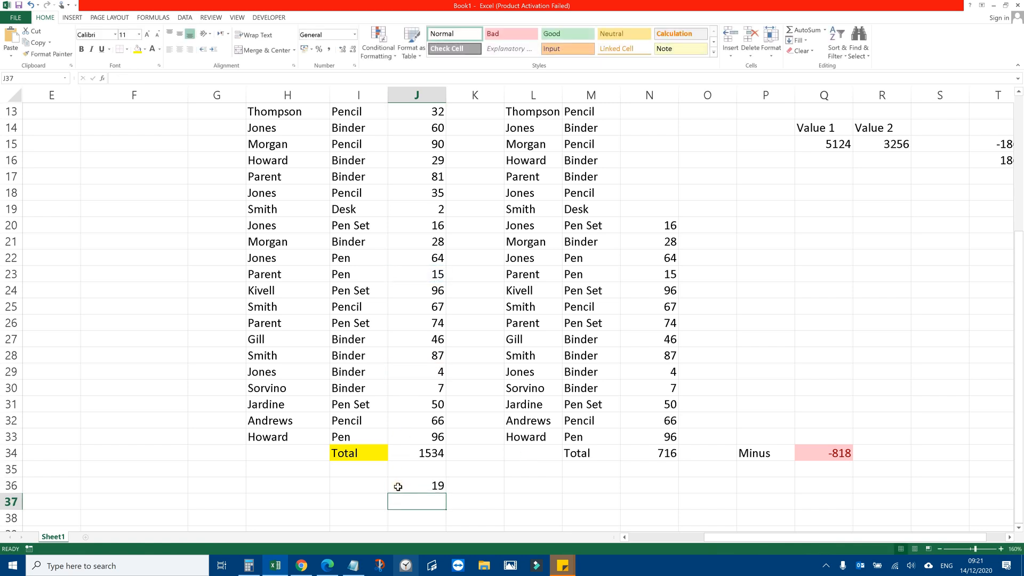
click(398, 487)
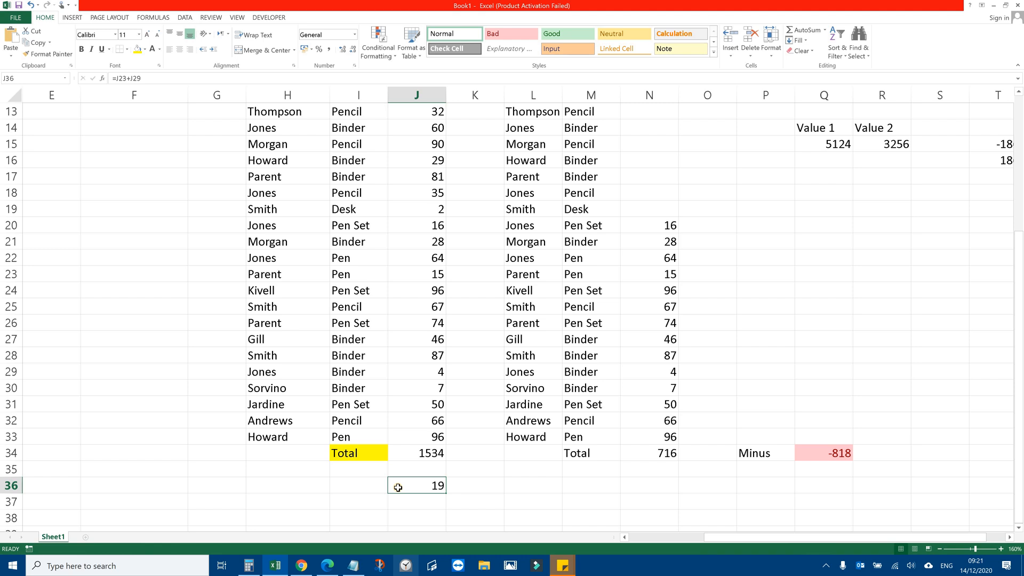
key(Delete)
Compare the Quantity values in column J with the SUM total in J34
drag(423, 133, 405, 414)
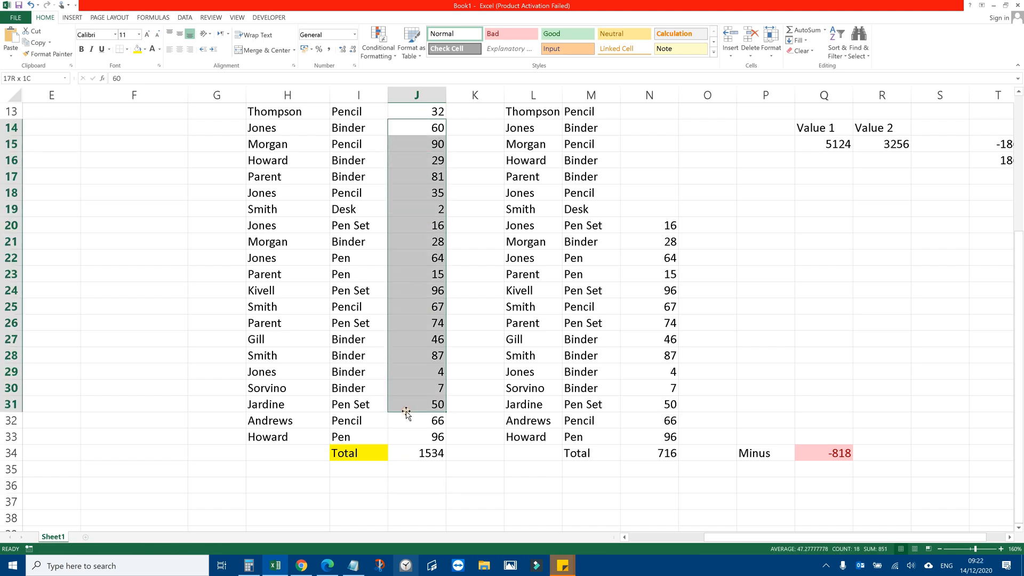
click(405, 453)
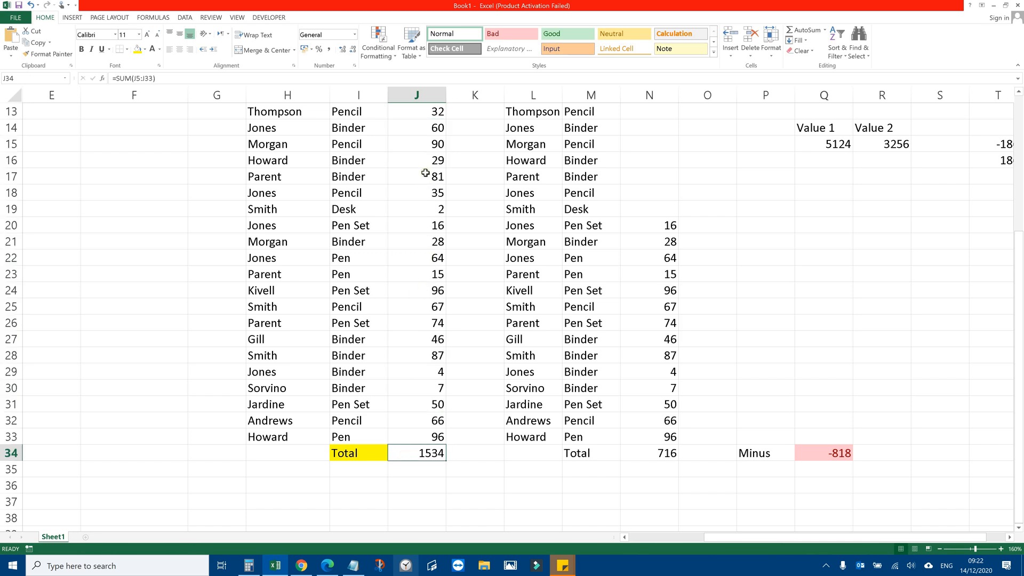
drag(429, 162, 412, 421)
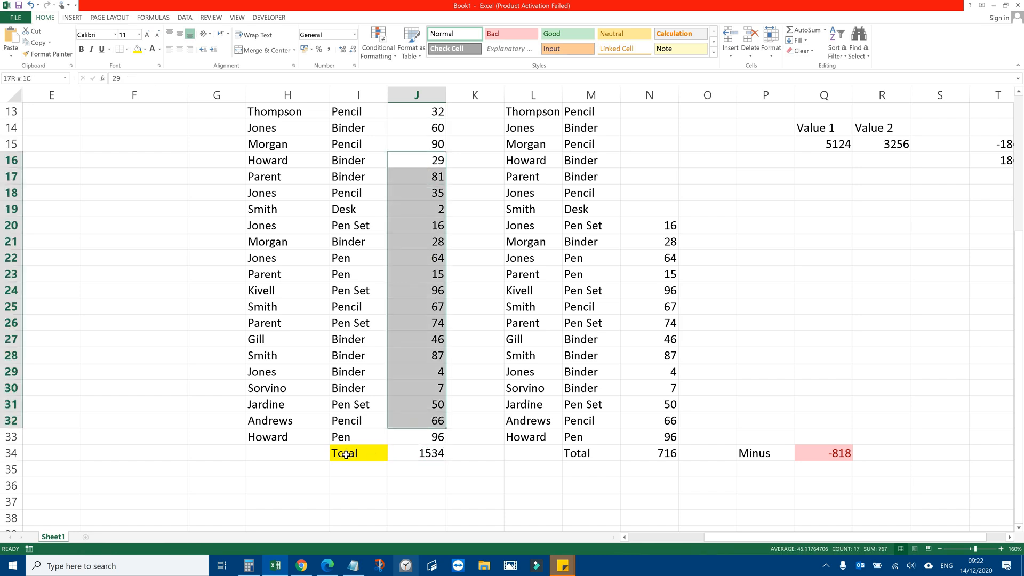
click(402, 453)
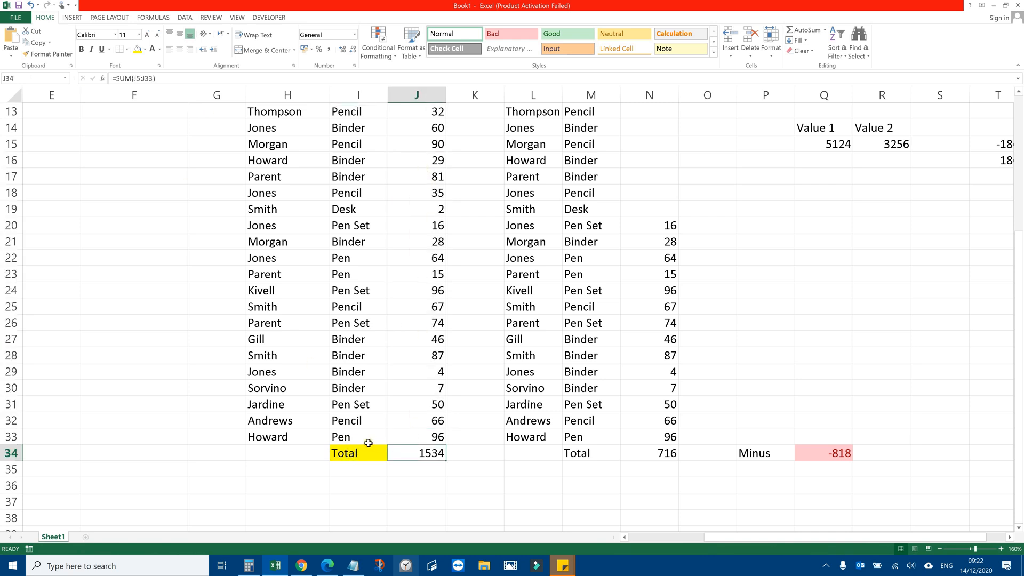
drag(420, 163, 411, 412)
Add four separate quantities in J36 with the formula =J23+J27+J32+J15
click(445, 484)
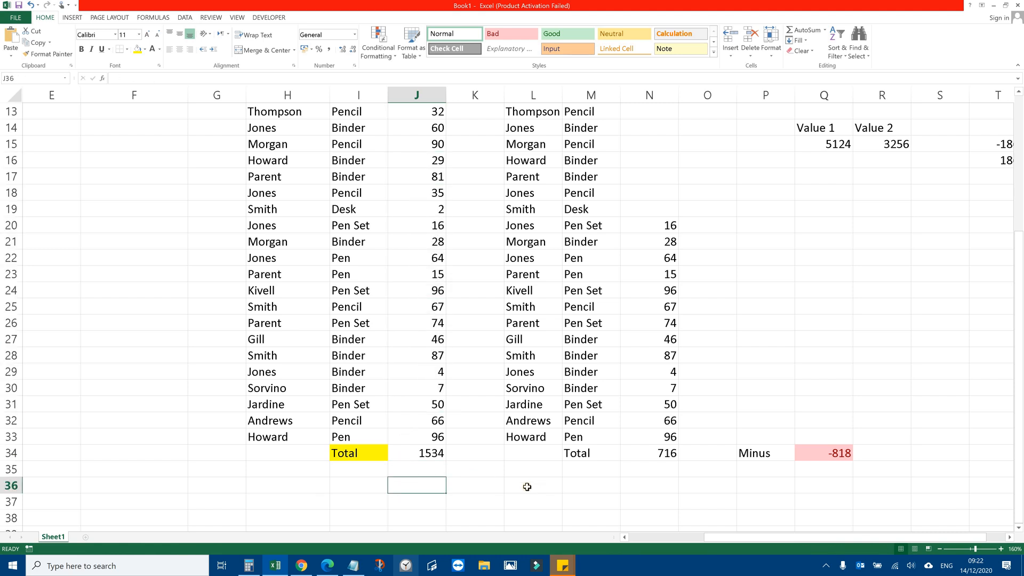
text(=)
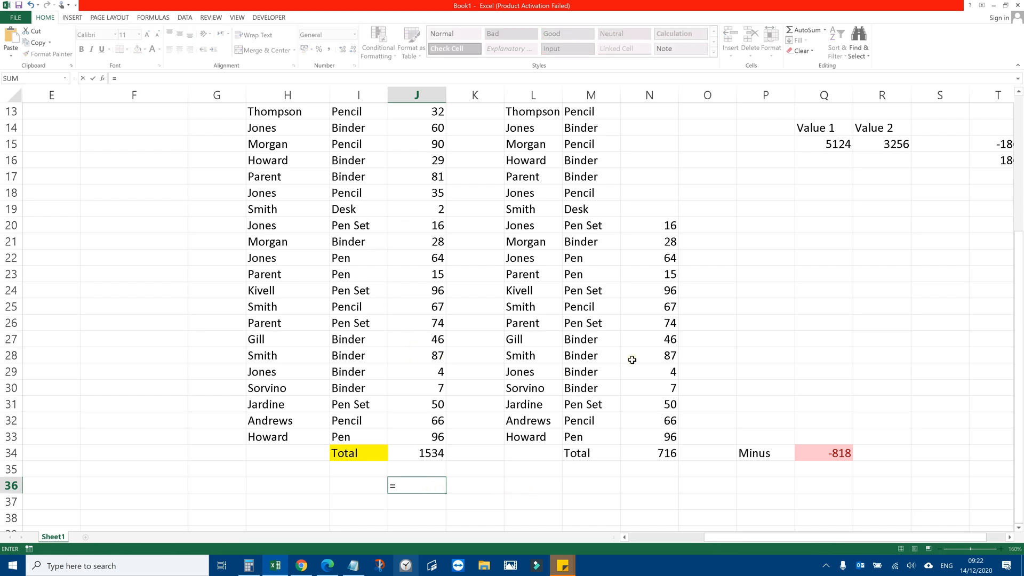
click(429, 268)
text(+)
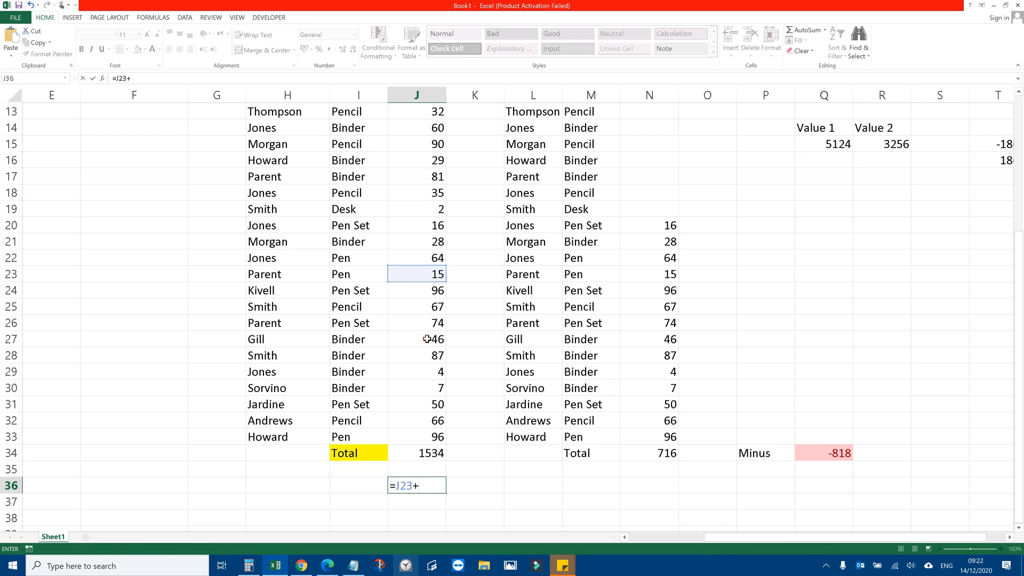
click(427, 339)
text(+)
click(420, 422)
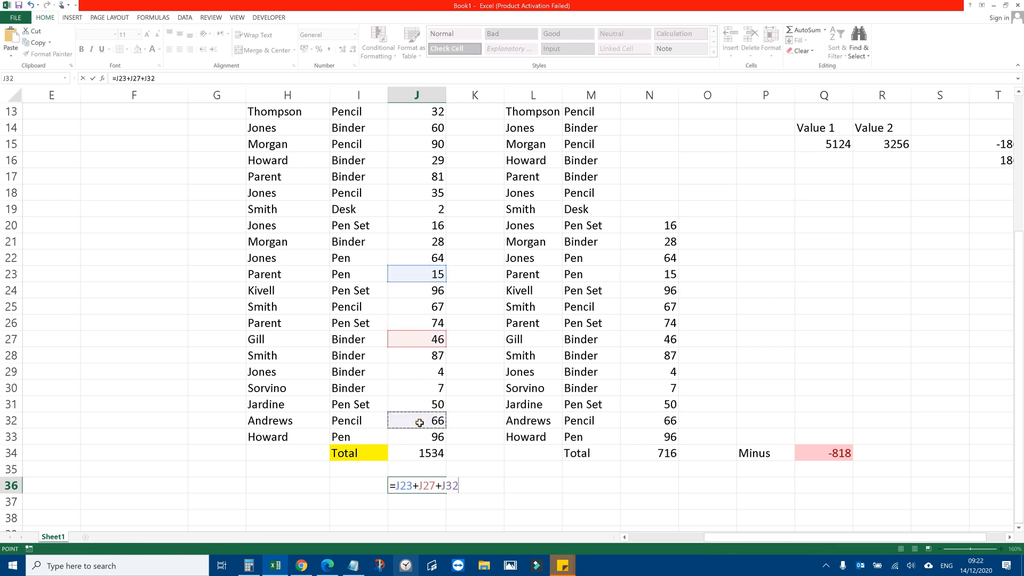
text(+)
click(418, 147)
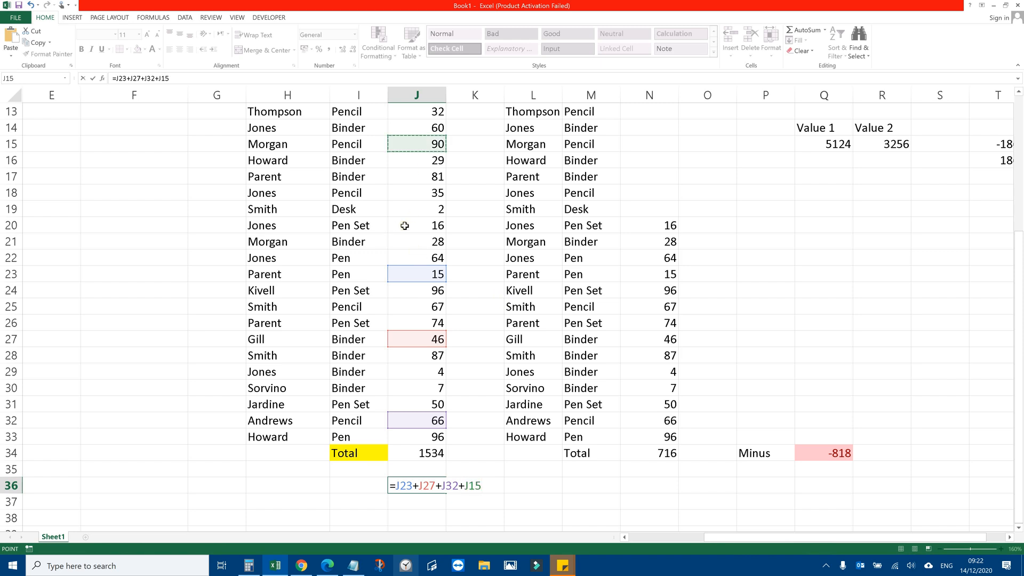
scroll(405, 225, up, 4)
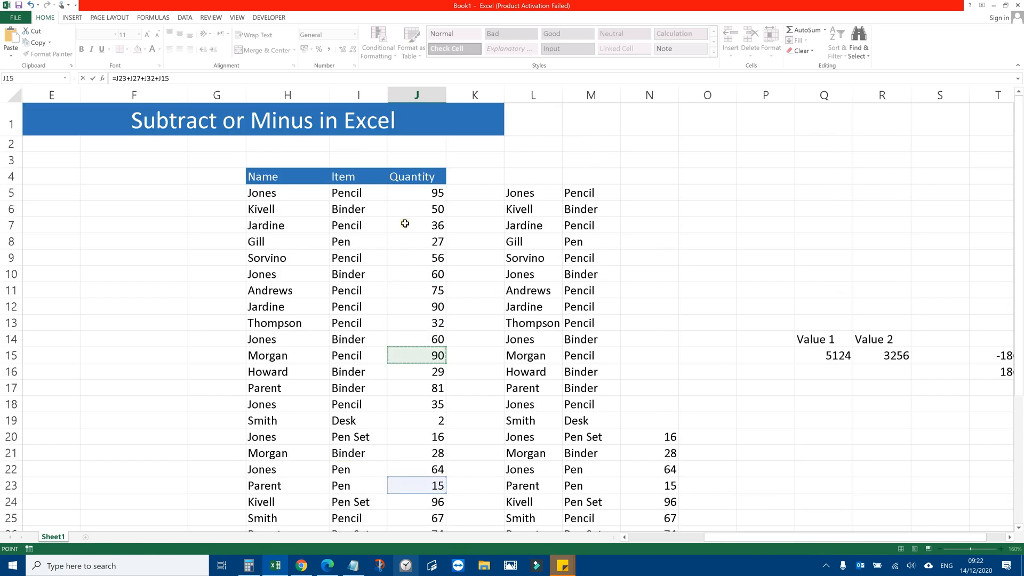
scroll(405, 223, down, 4)
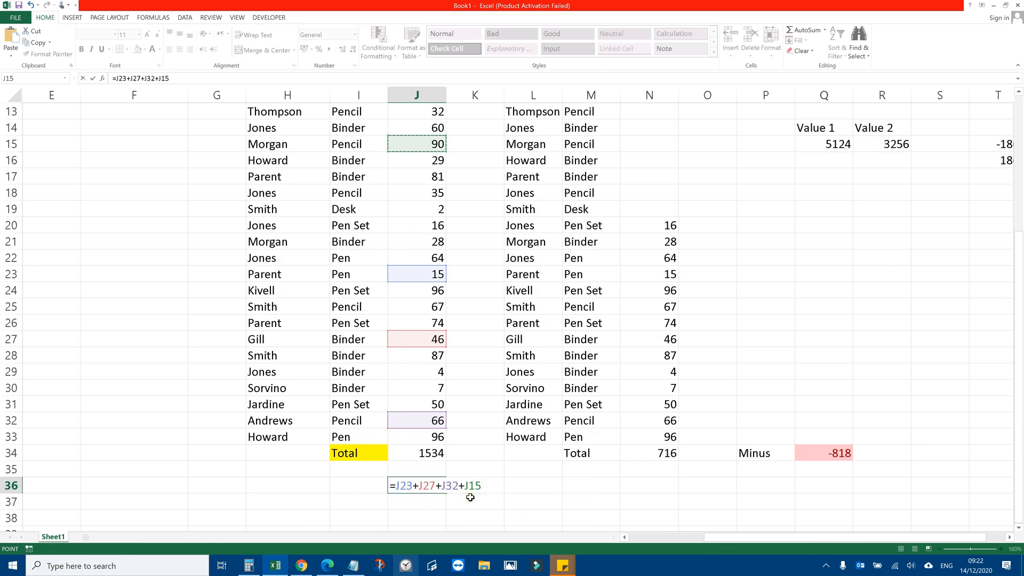
key(Return)
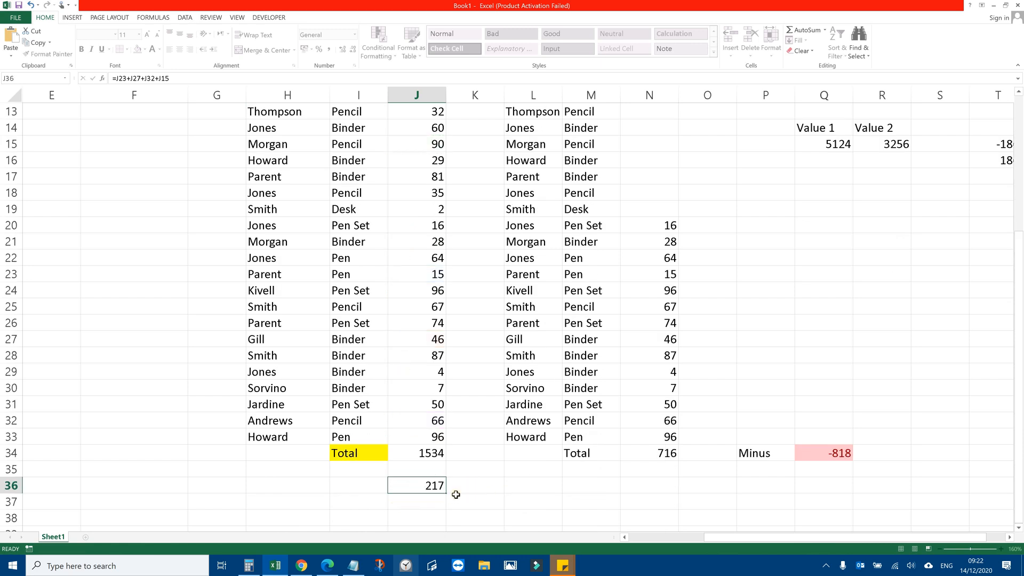
Compare the cell-by-cell addition in J36 with the SUM formula in J34, and clear J36
click(412, 490)
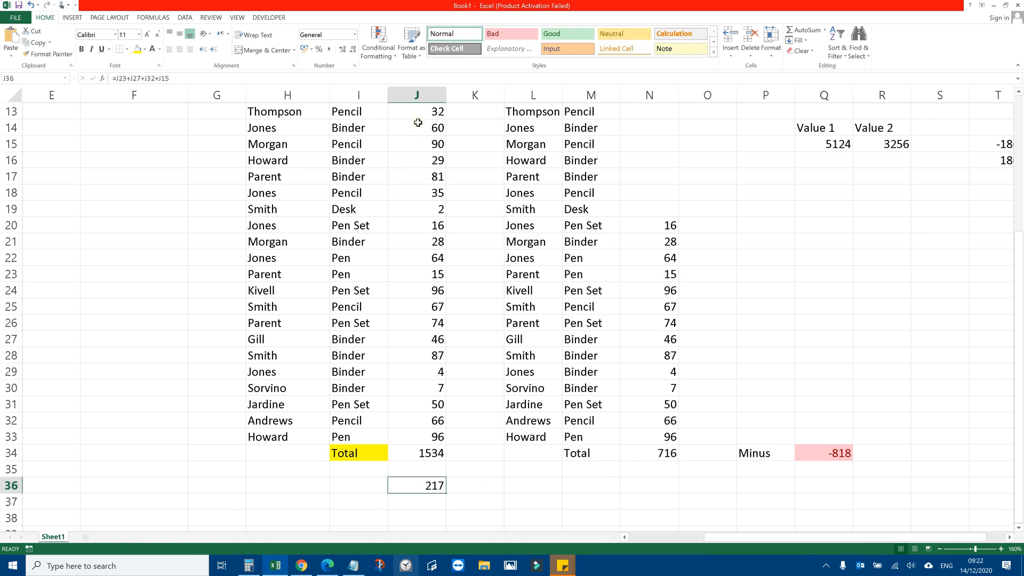
drag(418, 122, 411, 413)
click(414, 485)
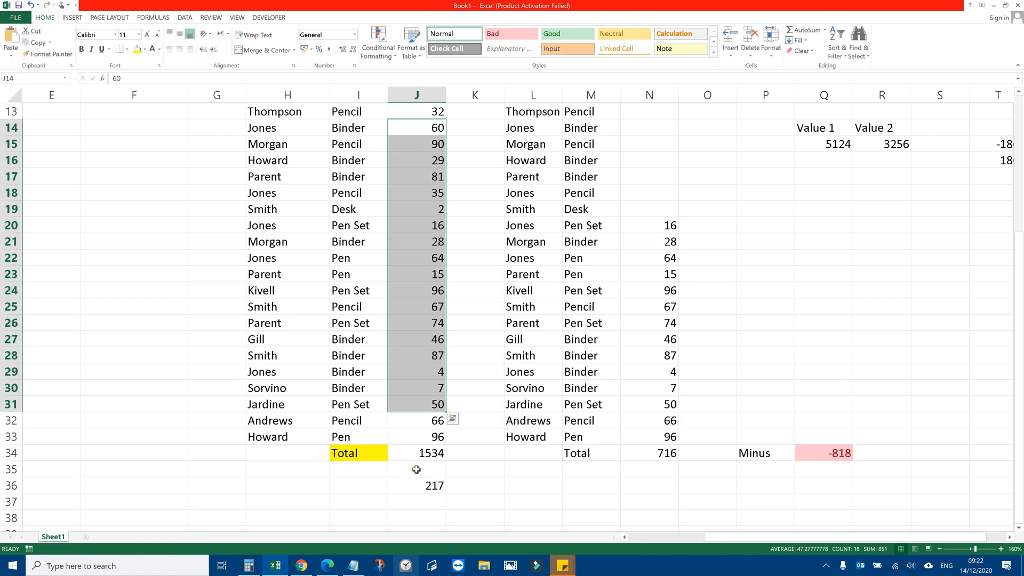
click(418, 455)
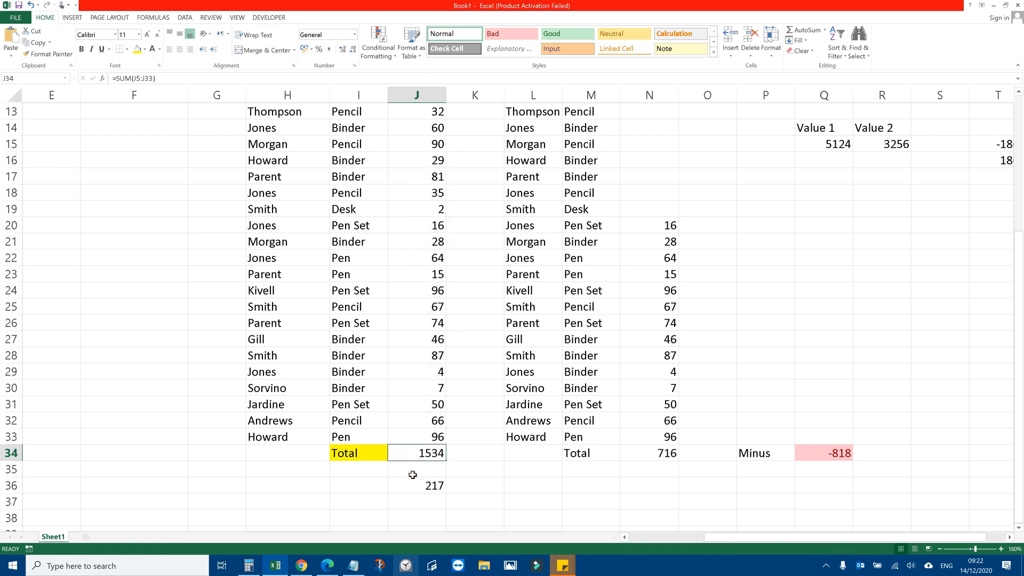
double_click(401, 458)
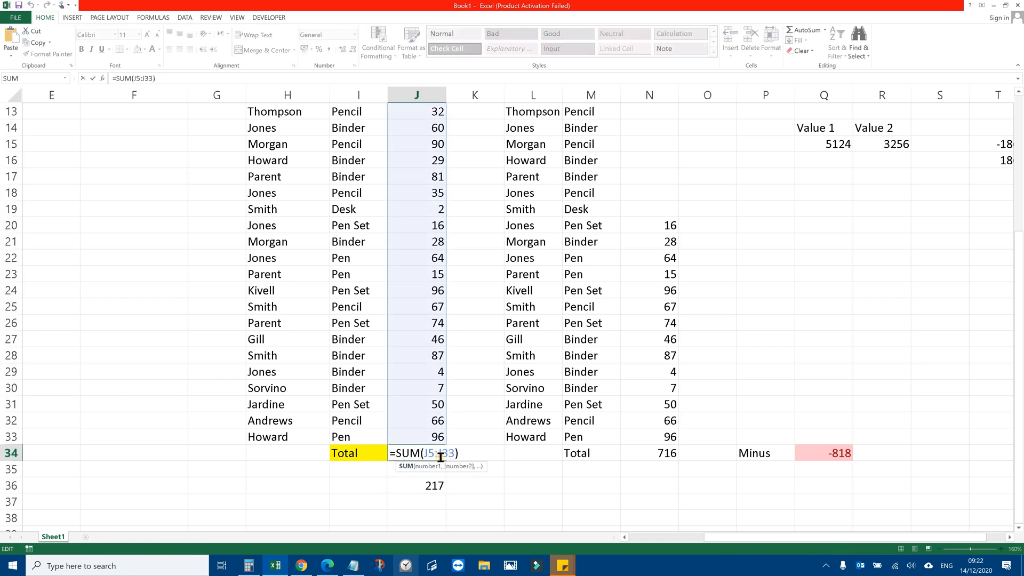
click(416, 485)
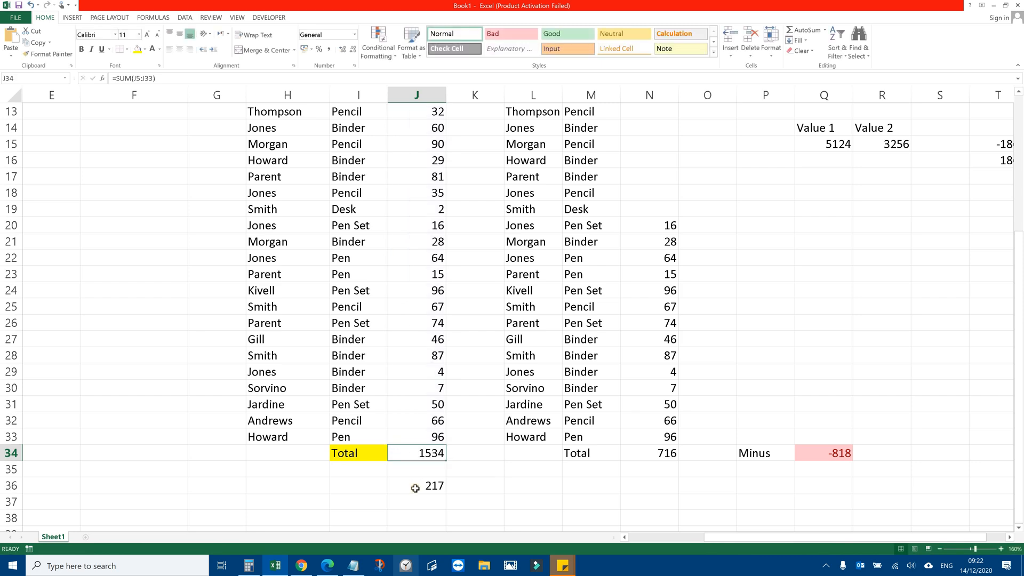
key(Delete)
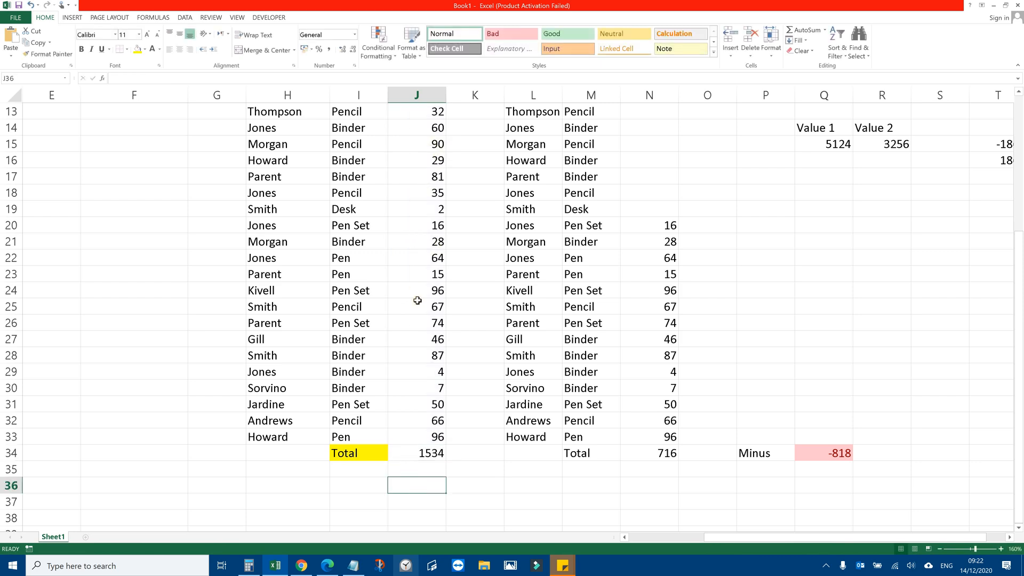
Fill the second table's Total label in M34 with yellow, after reviewing the quantities in columns J and N
drag(421, 162, 418, 322)
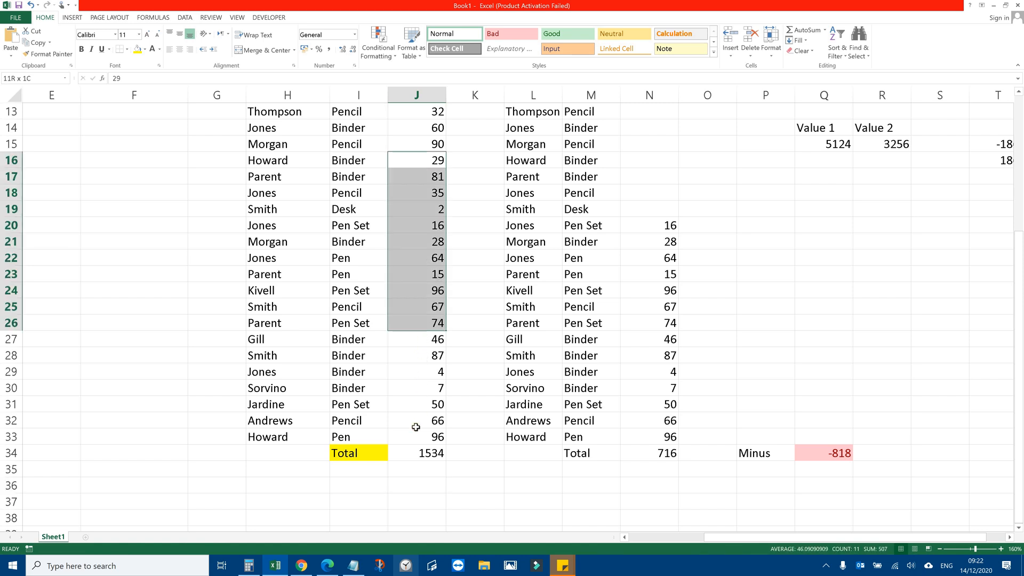
drag(416, 427, 417, 428)
drag(661, 226, 659, 440)
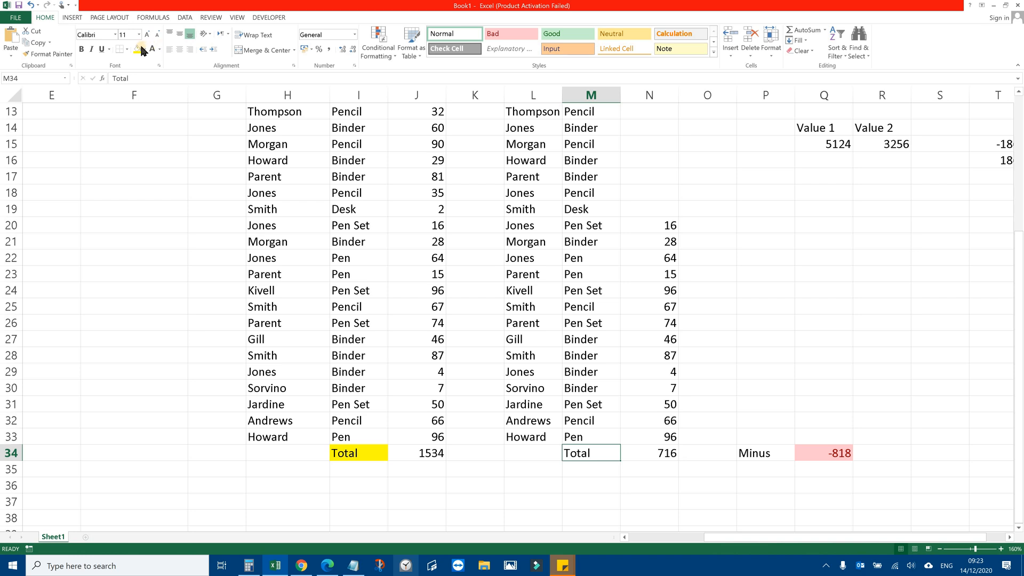
click(366, 453)
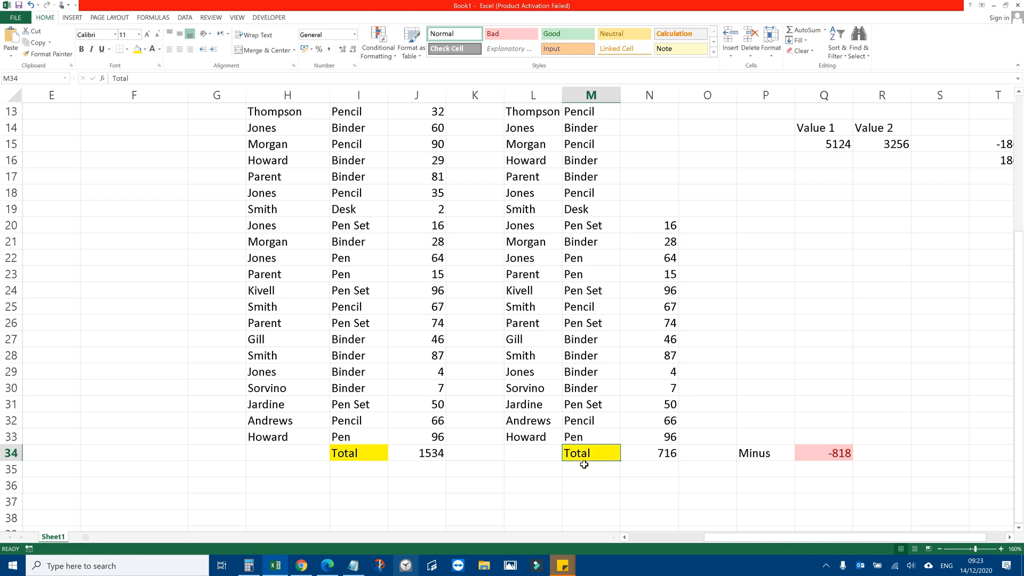
click(586, 454)
Review the subtraction formulas for the column totals in Q34 and for the two single values in T15
click(466, 456)
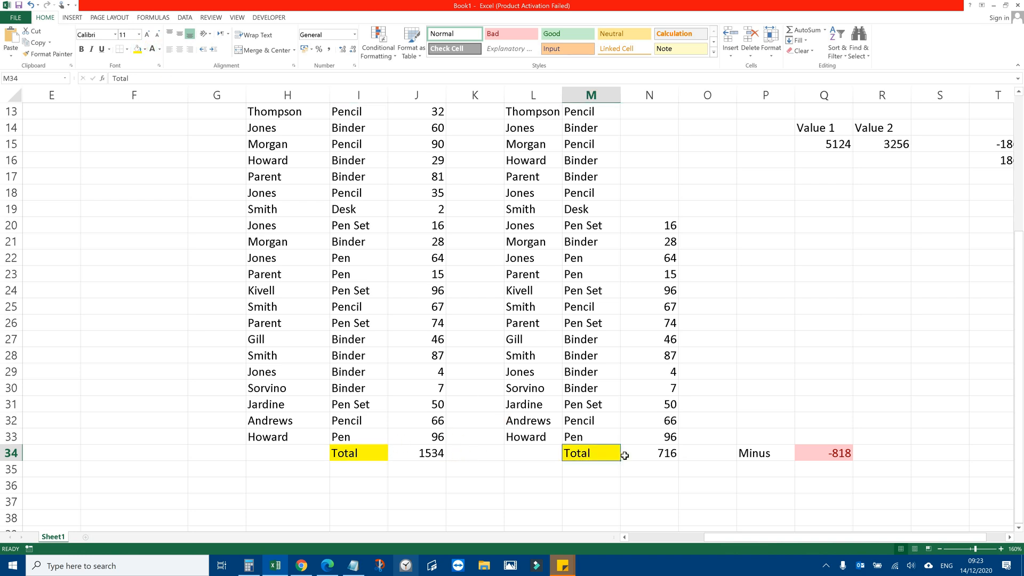
click(684, 458)
click(821, 454)
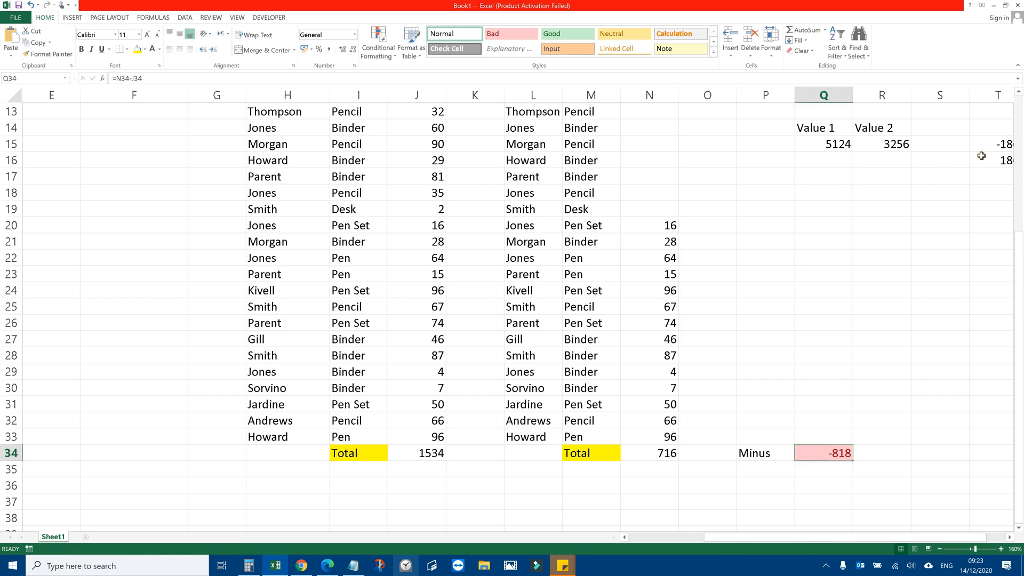
click(998, 142)
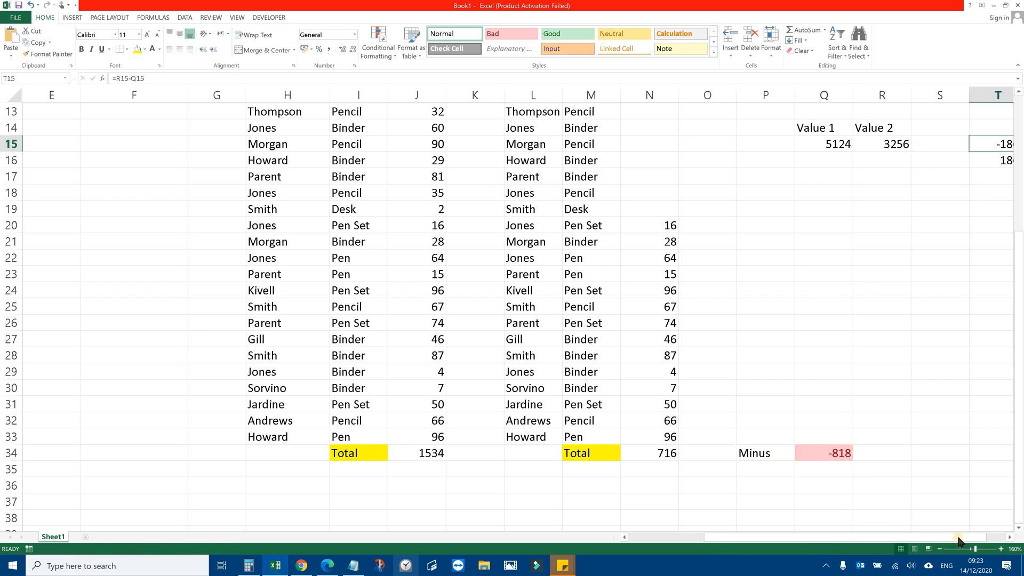
drag(986, 538, 1001, 539)
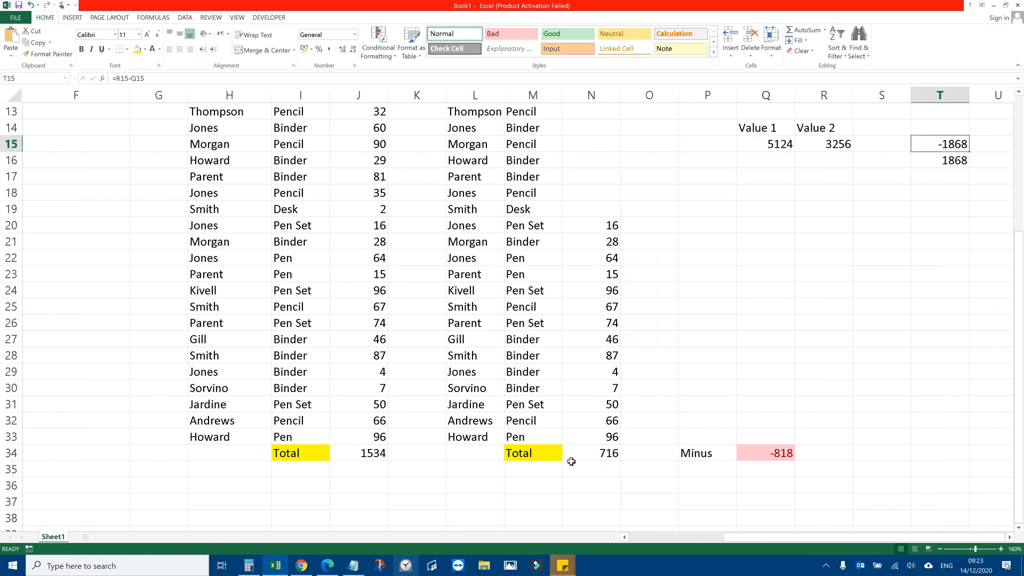
Review the quantities in columns J and N, the total in N34 and the subtraction in Q34
scroll(348, 171, up, 1)
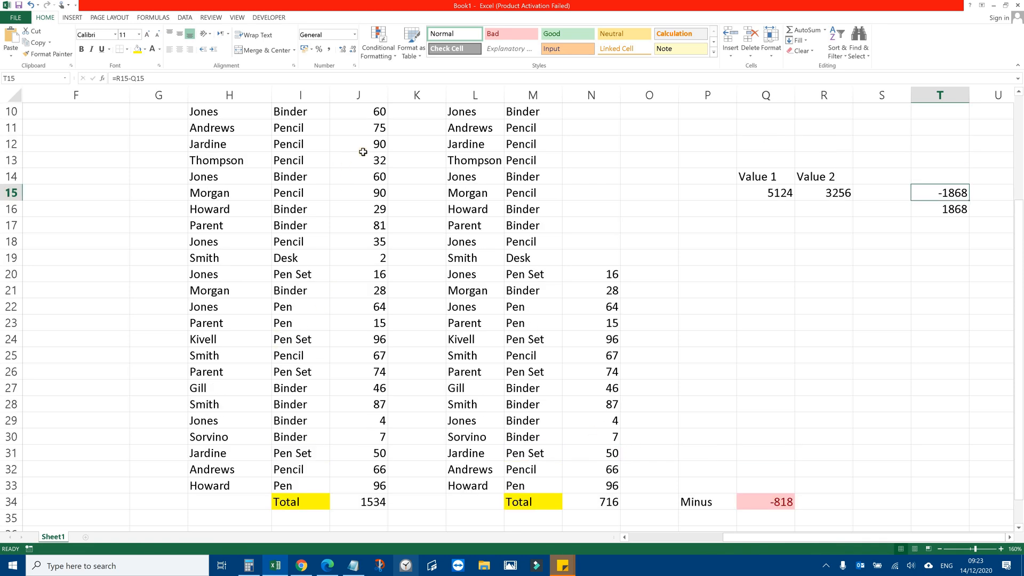
drag(373, 144, 376, 469)
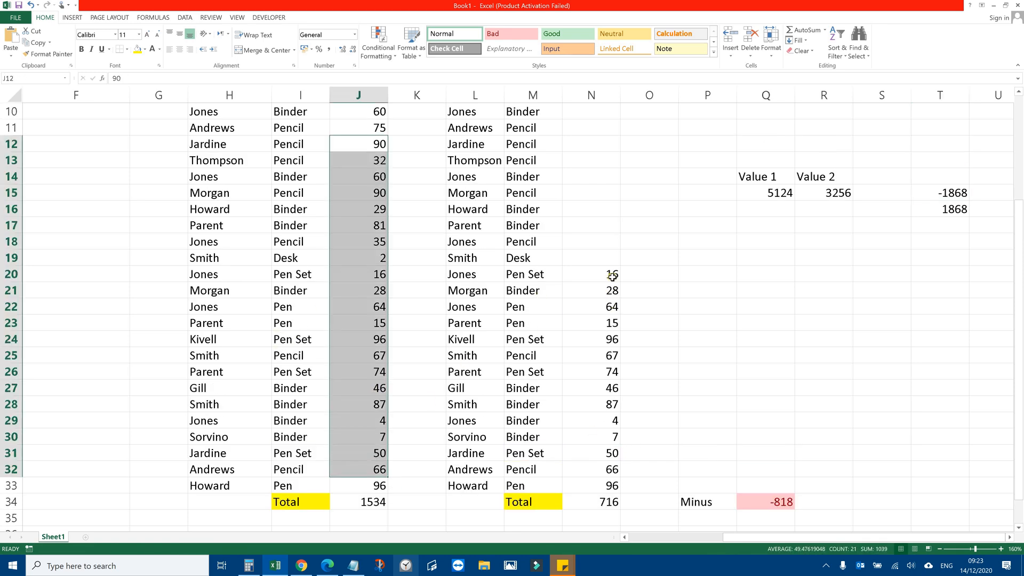
drag(608, 274, 608, 484)
click(371, 501)
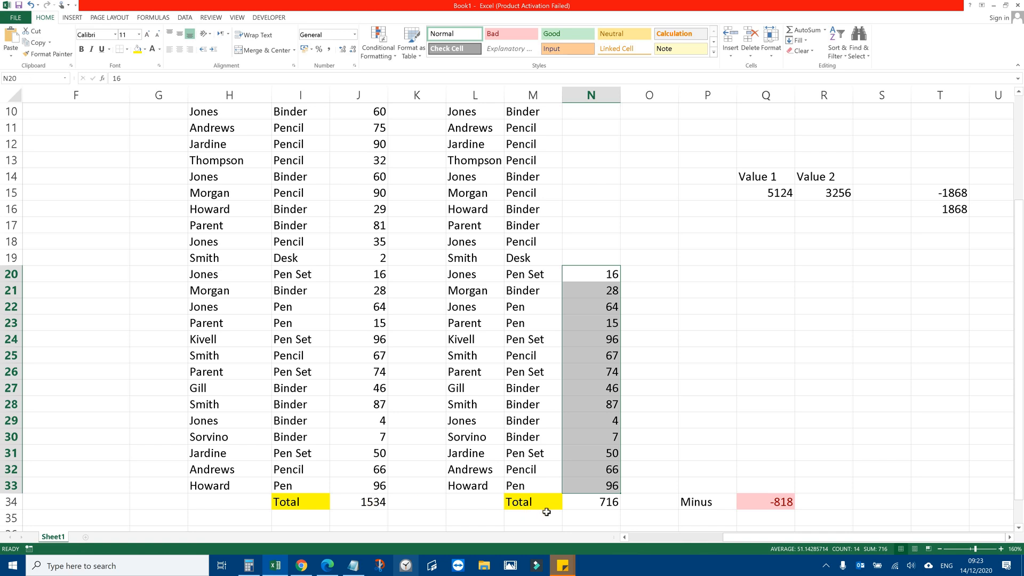
click(585, 507)
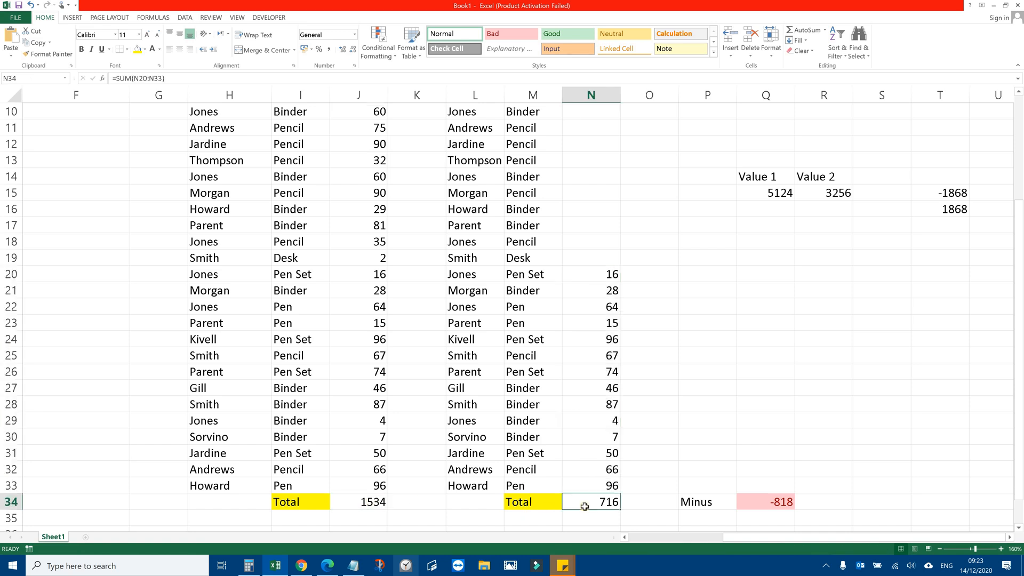
click(763, 502)
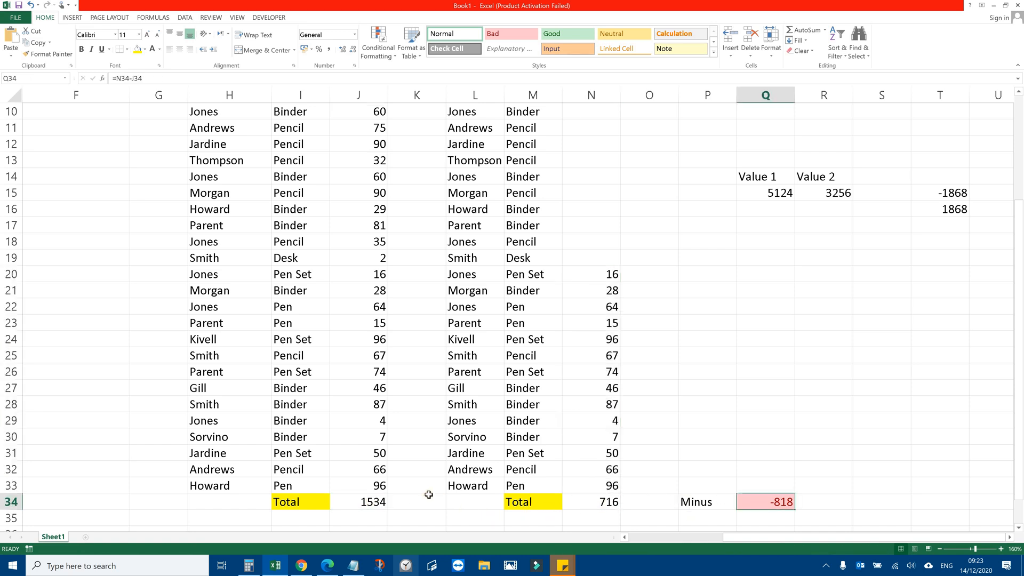
Examine the totals in J34 and N34 against the quantities above them, and select the Minus label in P34
scroll(375, 457, down, 1)
click(374, 457)
click(579, 450)
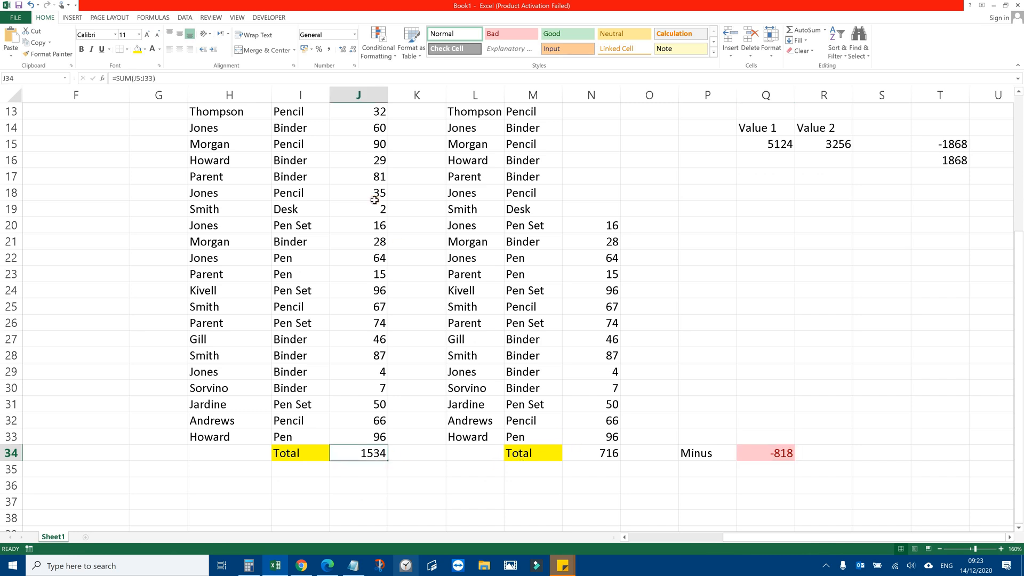
click(377, 161)
key(shift+Down)
key(shift+Down)
key(shift+Down)
key(shift+Down)
key(shift+Down)
key(shift+Down)
key(shift+Down)
key(shift+Down)
key(shift+Down)
key(shift+Down)
key(shift+Down)
key(shift+Down)
key(shift+Down)
key(shift+Down)
key(shift+Down)
key(shift+Down)
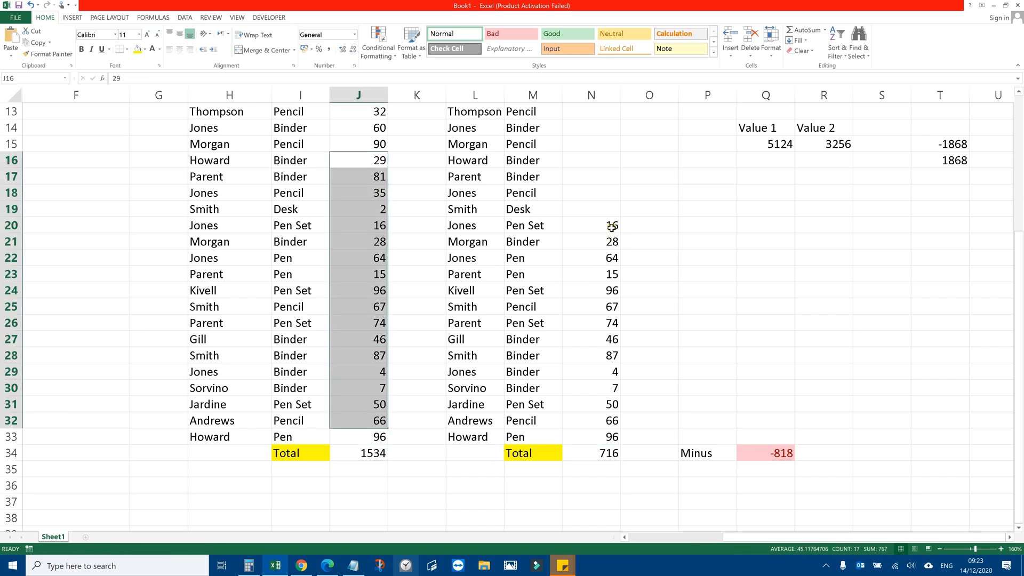
drag(597, 225, 608, 421)
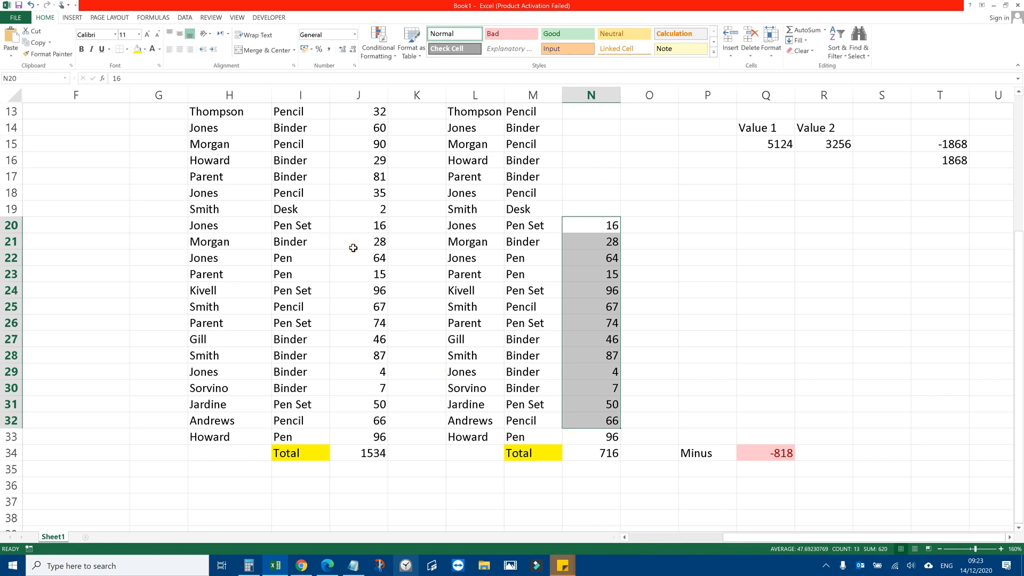
click(348, 451)
click(586, 459)
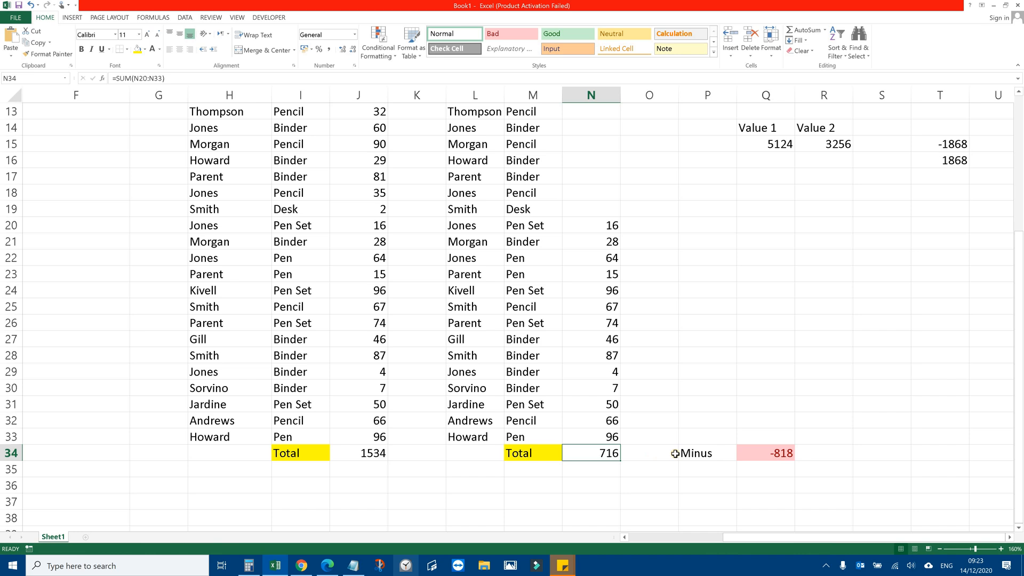
click(702, 454)
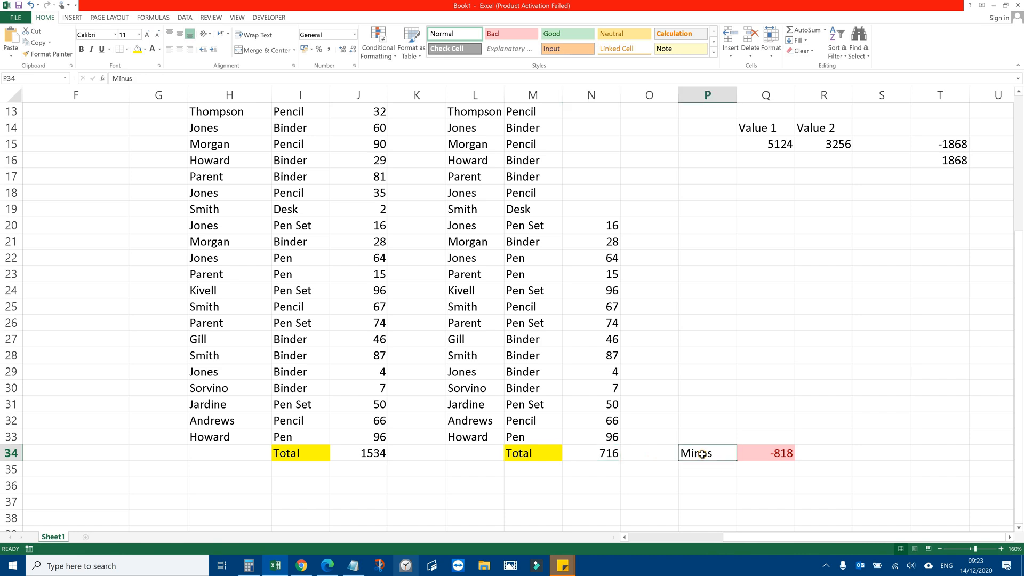
Clear the subtraction formula in Q34 and re-enter it as =N34-J34
click(747, 453)
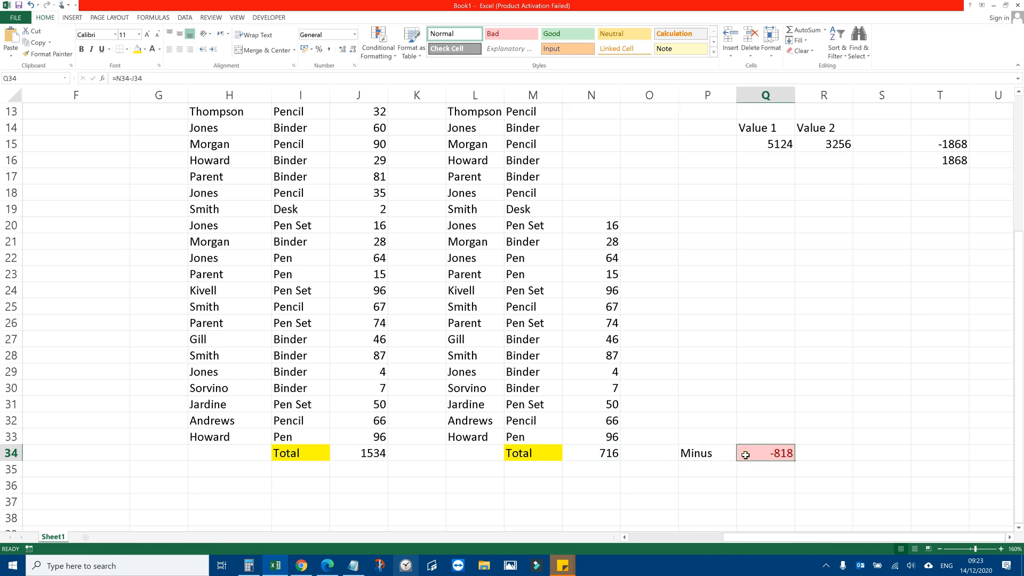
double_click(746, 455)
key(Delete)
key(Delete)
key(Delete)
key(Delete)
key(Delete)
key(Delete)
key(Delete)
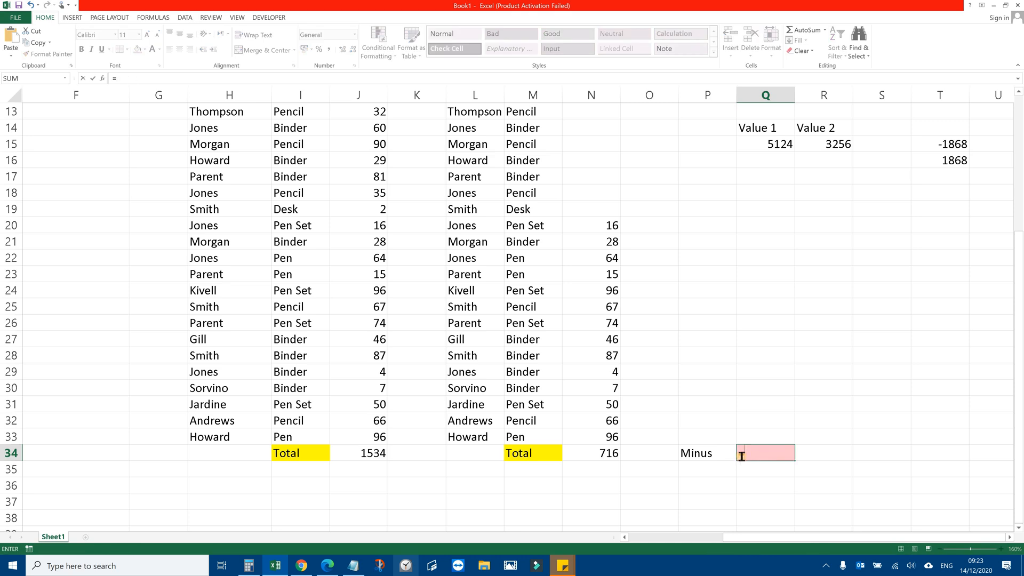
click(599, 452)
text(-)
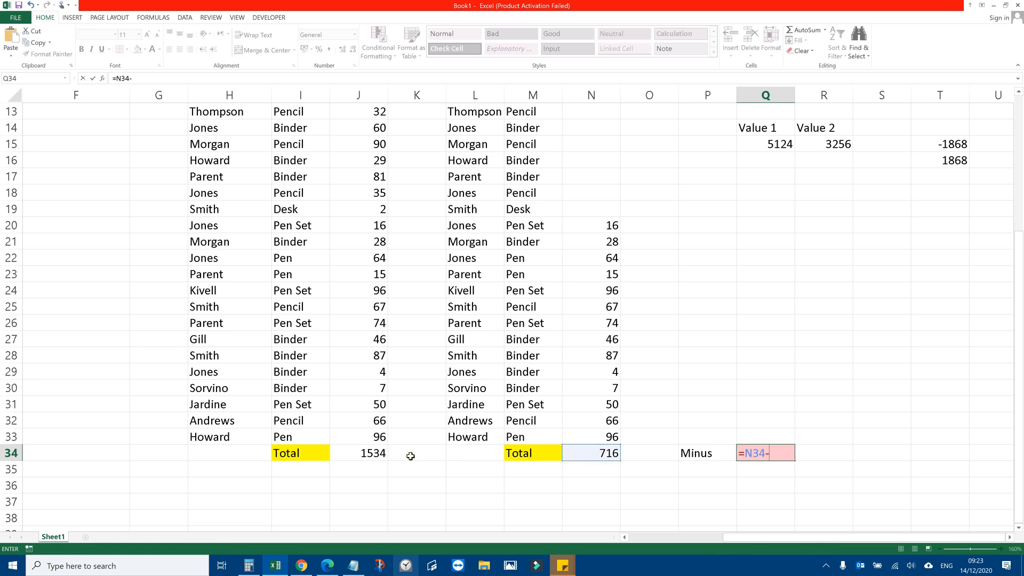
click(368, 456)
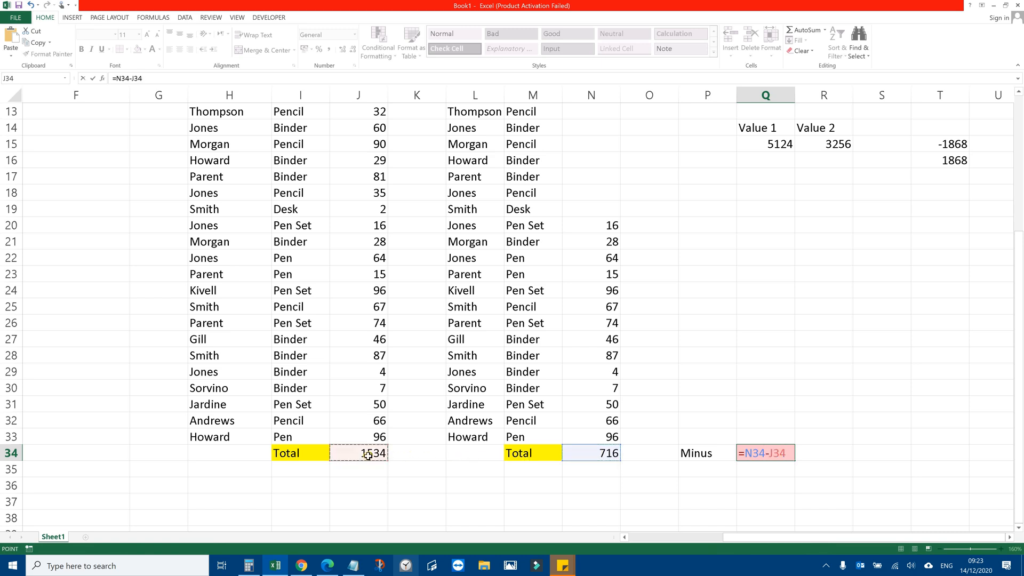
key(Return)
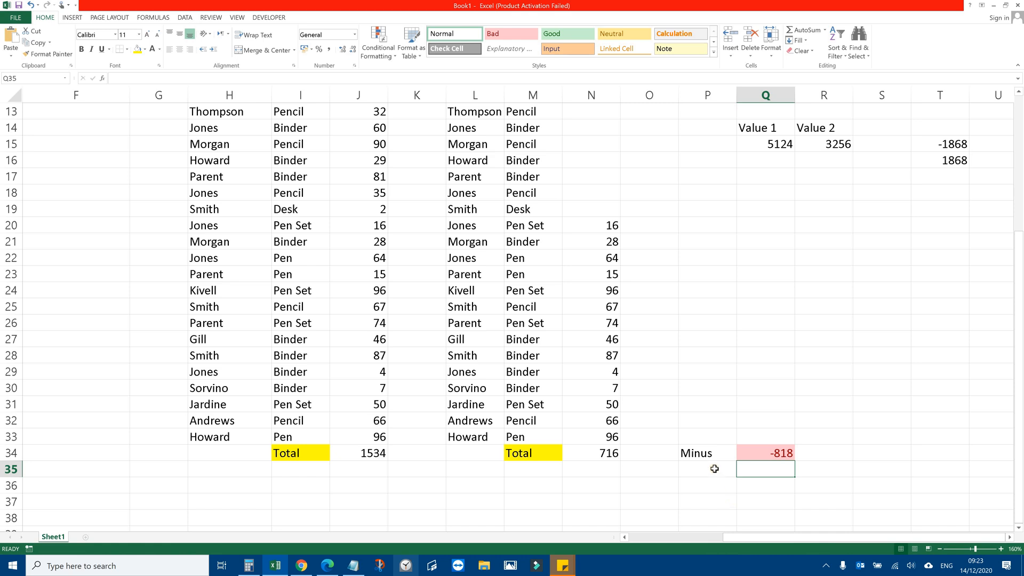
Subtract the totals in the opposite order in Q35 with the formula =J34-N34
text(=)
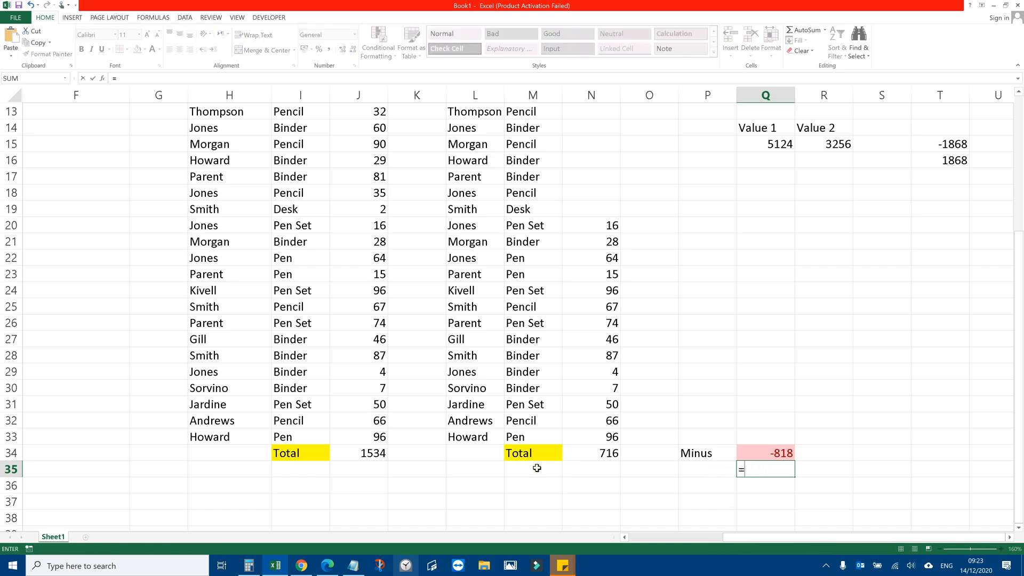
click(375, 452)
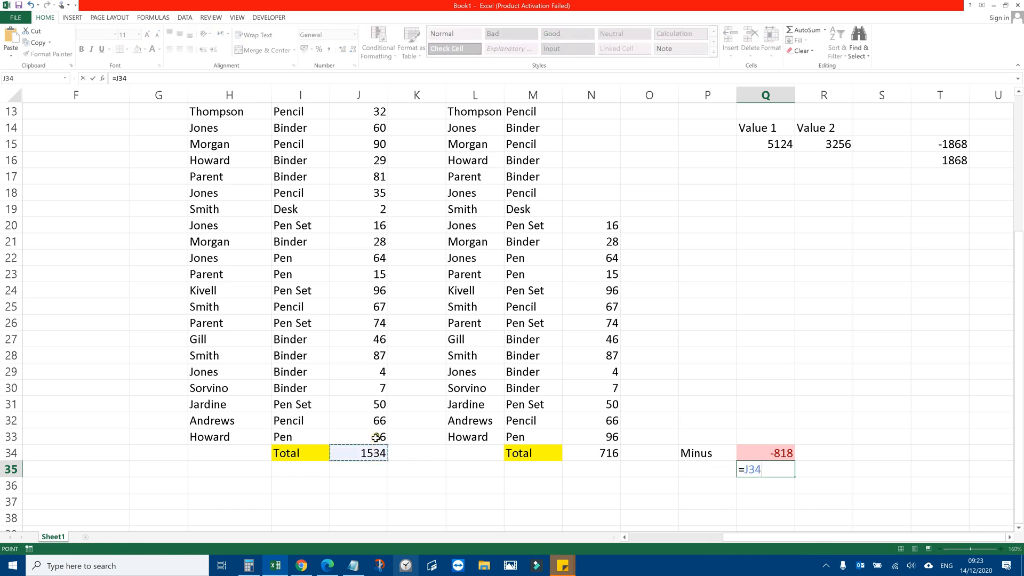
text(-)
click(612, 453)
key(Return)
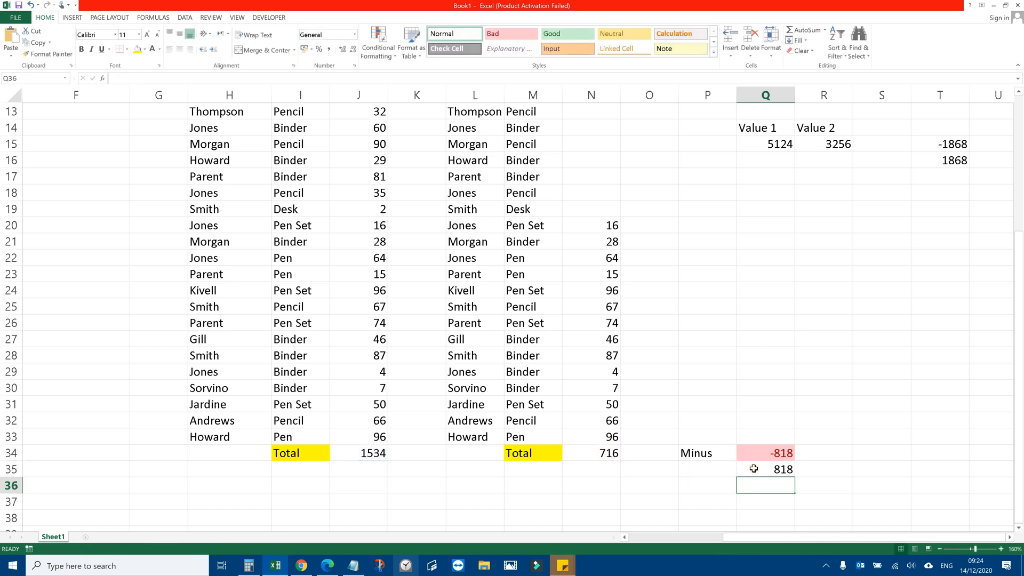
Review the quantities in N20:N33, the SUM totals in N34 and J34, and the single-value subtractions in T15 and T16
drag(612, 225, 597, 442)
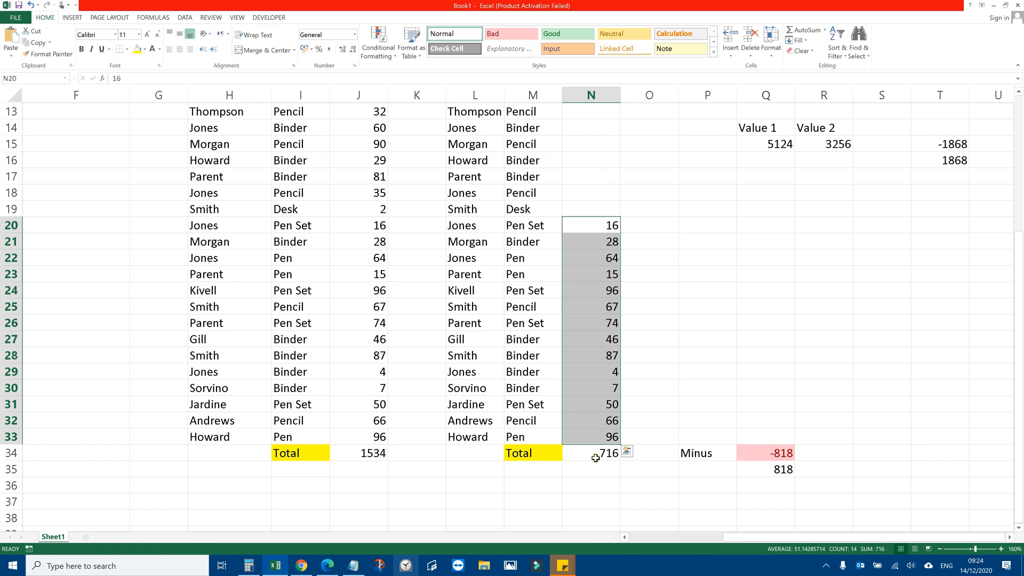
click(596, 457)
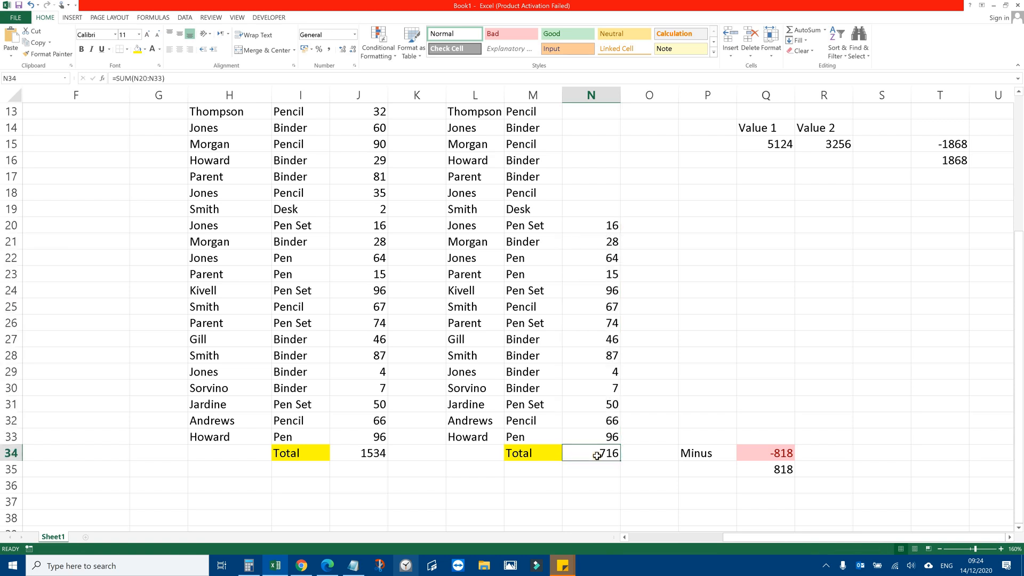
click(356, 453)
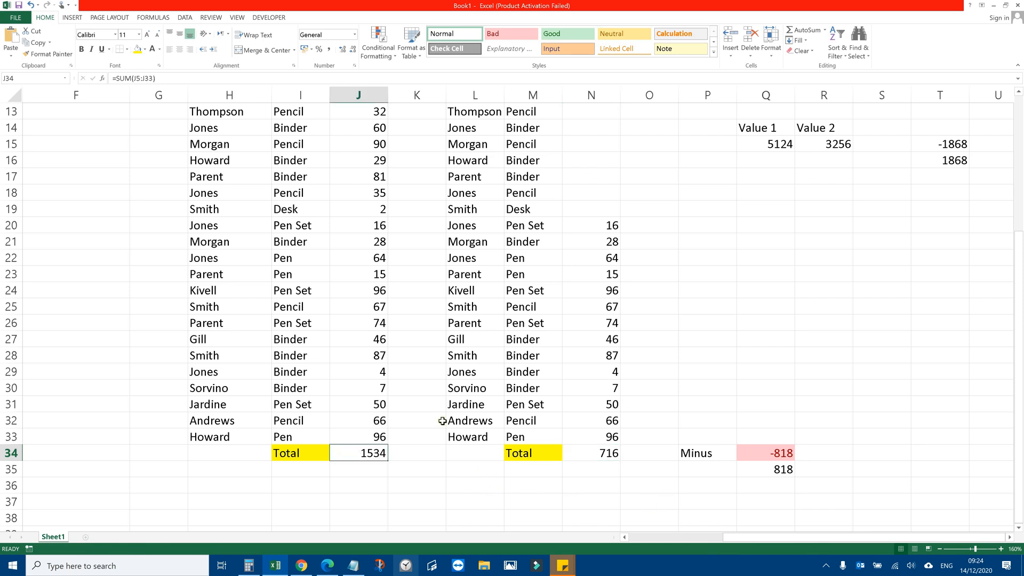
scroll(713, 313, up, 1)
click(768, 193)
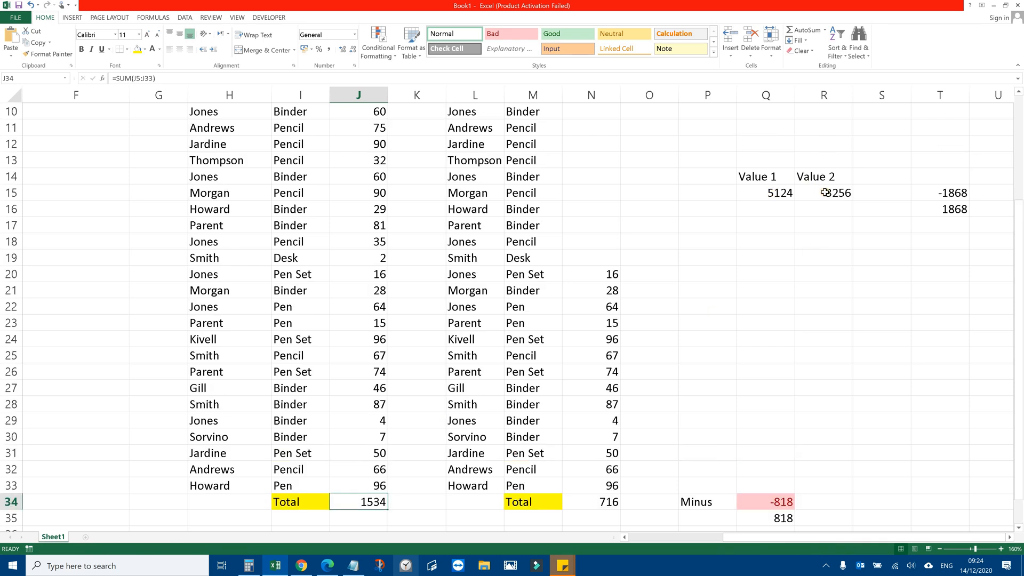
click(827, 192)
click(936, 191)
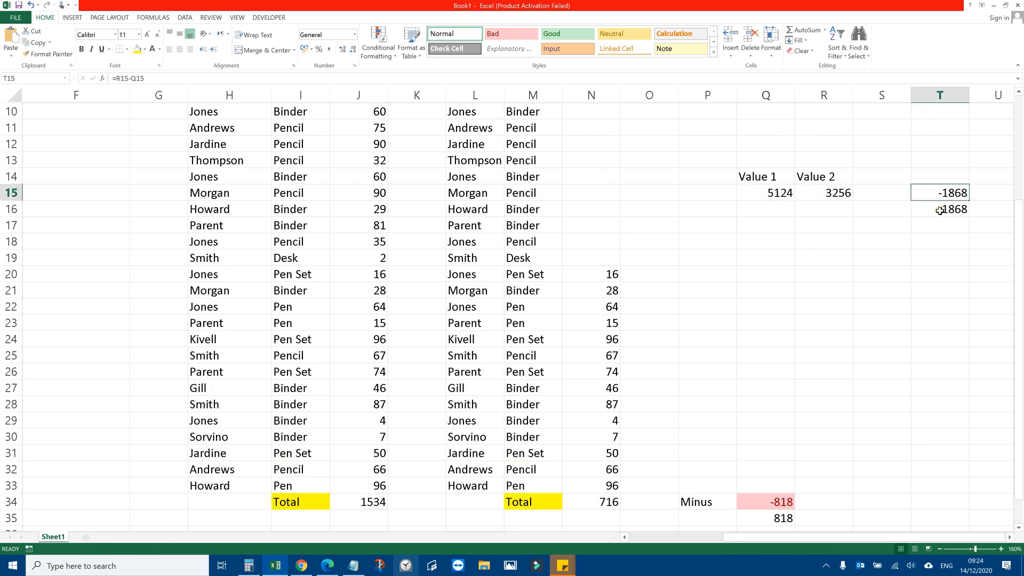
click(939, 209)
Review the first table's quantities from J14 to J32 and the area below its total
drag(373, 177, 374, 472)
scroll(368, 433, down, 2)
scroll(367, 431, down, 1)
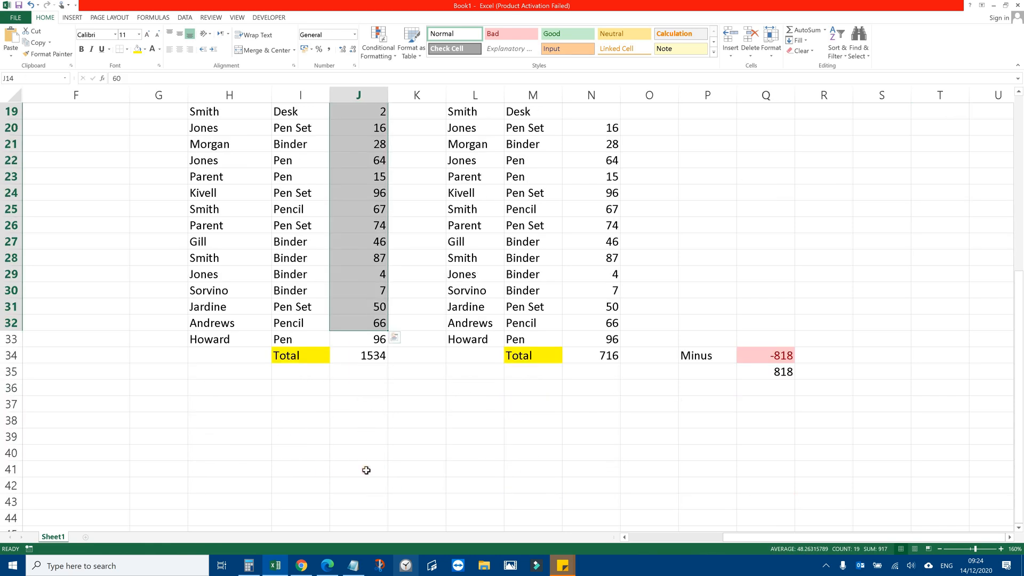
click(366, 435)
click(366, 468)
click(366, 406)
scroll(354, 446, up, 1)
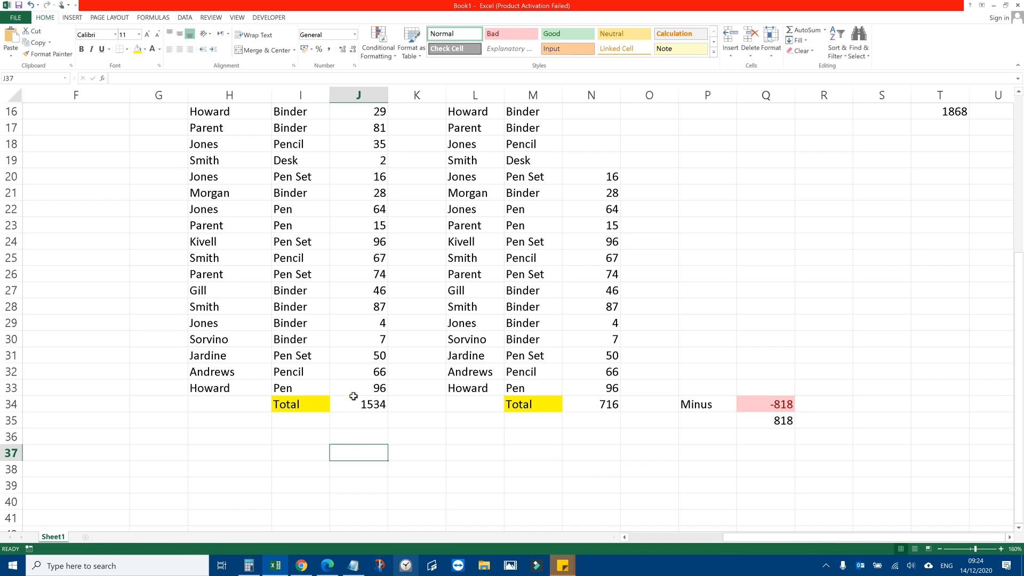
Compare scattered quantities in J29, J26, J23 and J19 with the continuous ranges in columns J and N and their totals in row 34
click(359, 323)
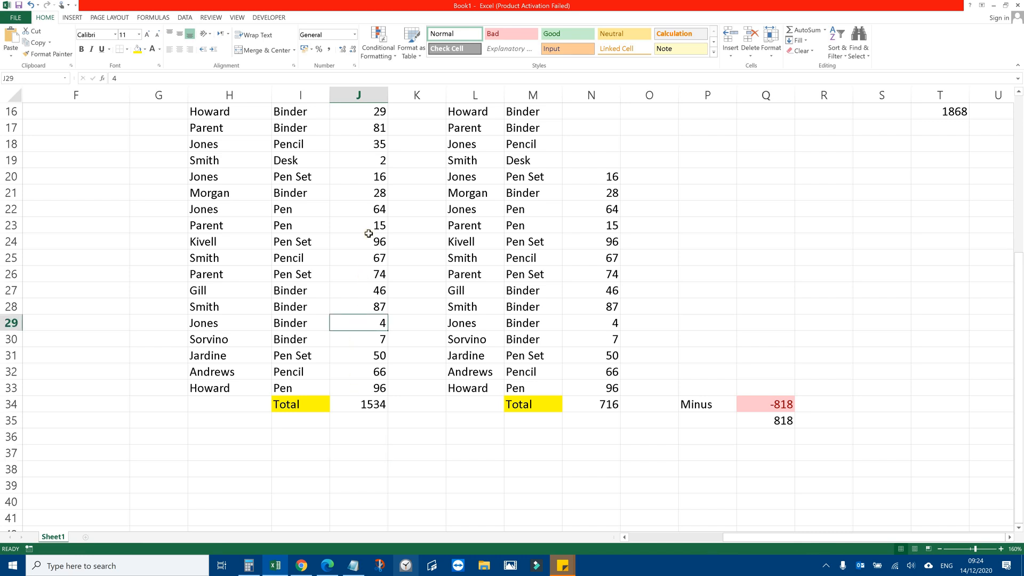
ctrl+click(363, 274)
ctrl+click(366, 225)
ctrl+click(368, 160)
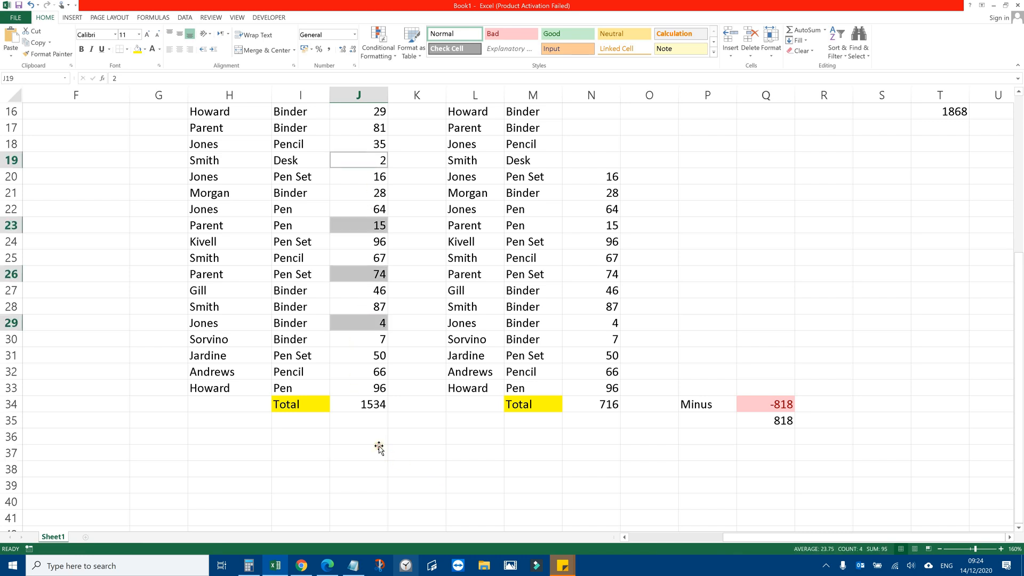
click(369, 127)
drag(370, 128, 367, 375)
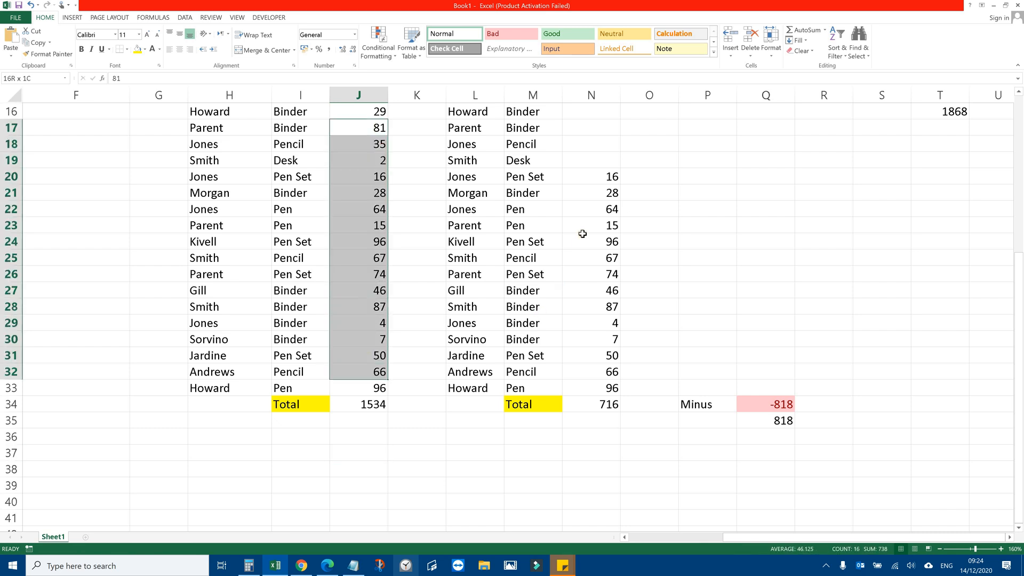
drag(612, 177, 590, 372)
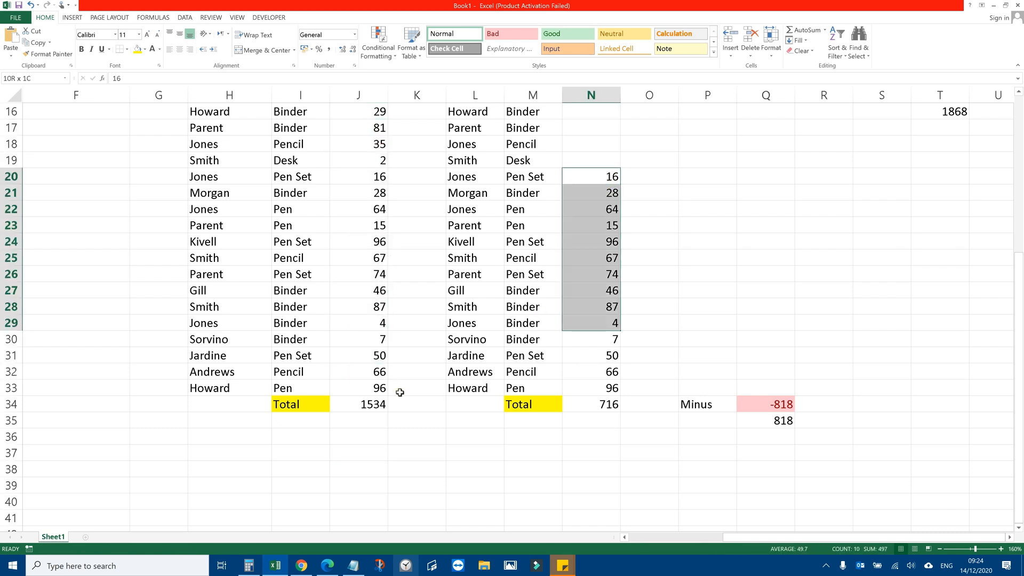
click(373, 403)
click(613, 405)
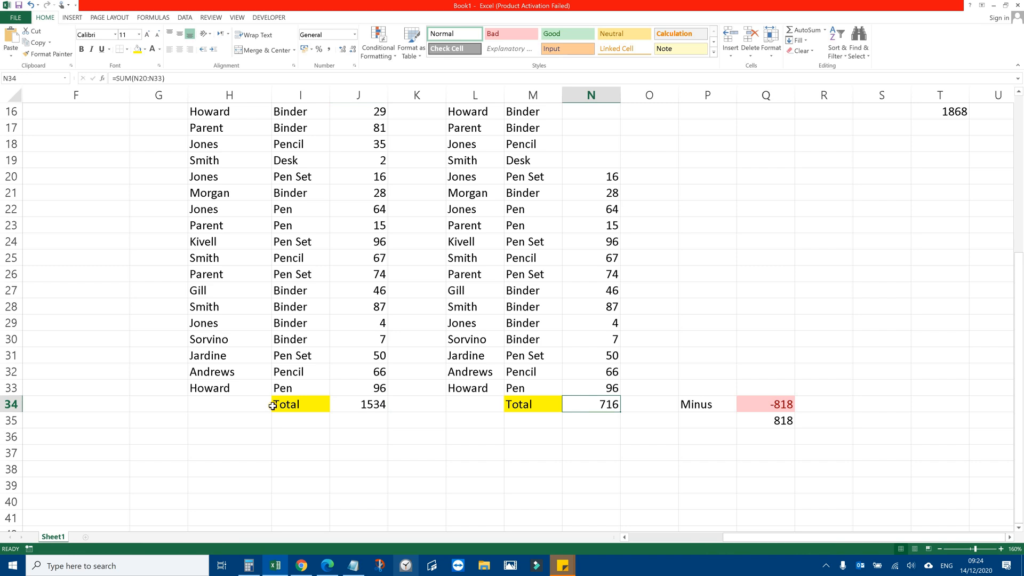
Review Value 1 in Q15 and the single-value subtraction formula in T15
scroll(273, 406, up, 2)
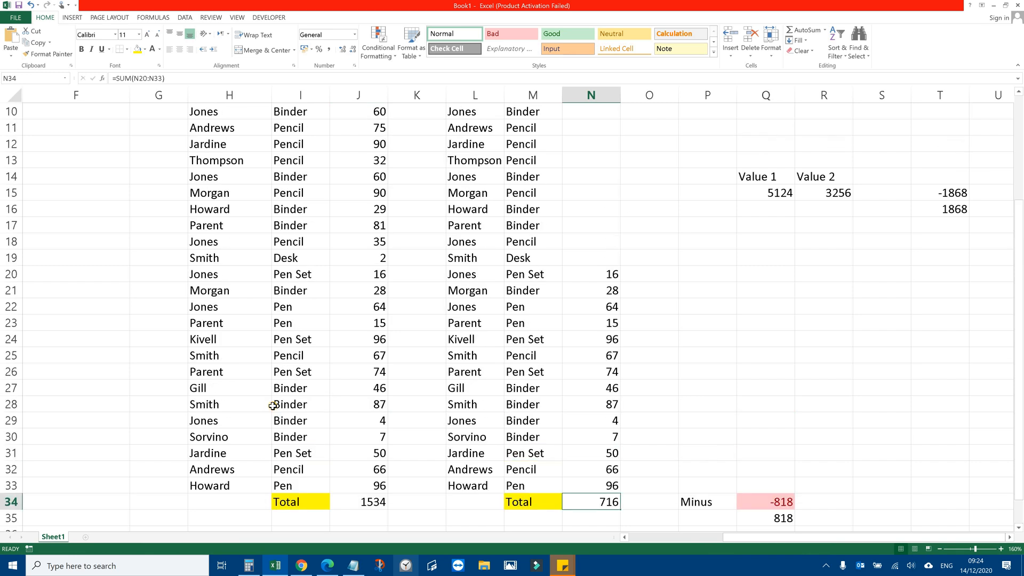
click(785, 196)
click(919, 193)
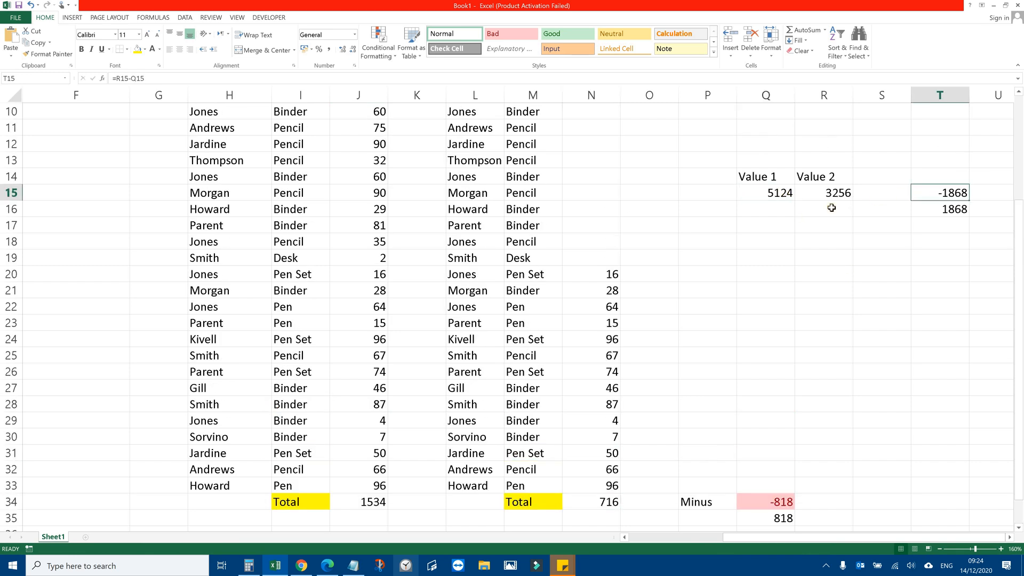
click(768, 242)
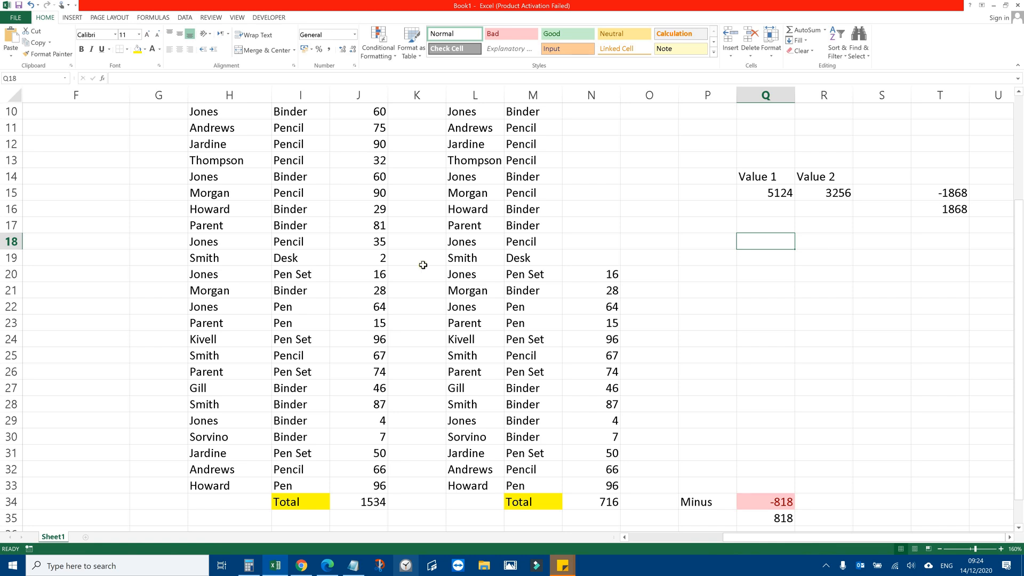
Review the quantities and row 34 totals in columns J and N, and the subtraction results in Q34:Q35
drag(381, 214, 381, 258)
drag(342, 488, 355, 488)
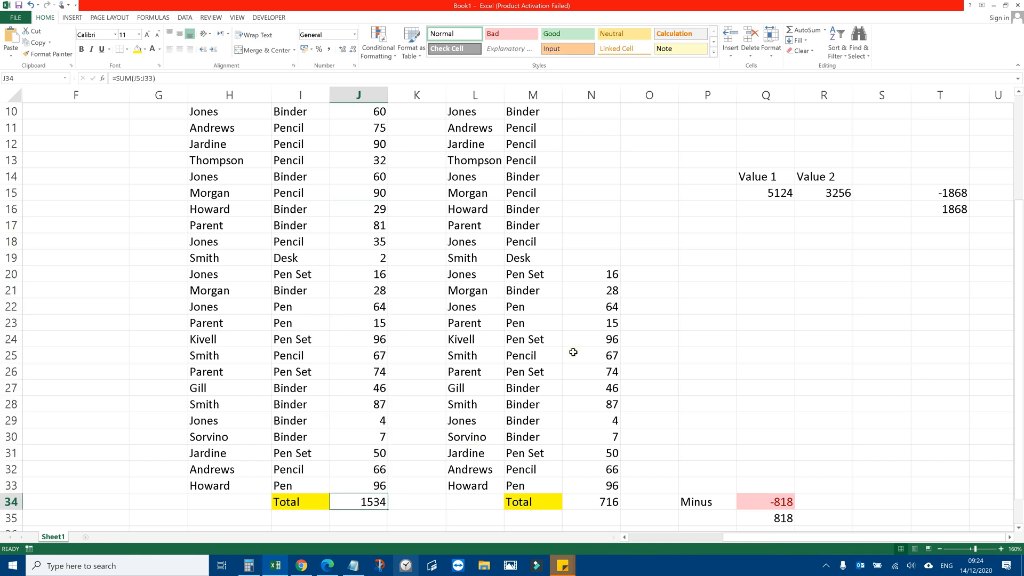
drag(610, 305, 568, 482)
click(377, 502)
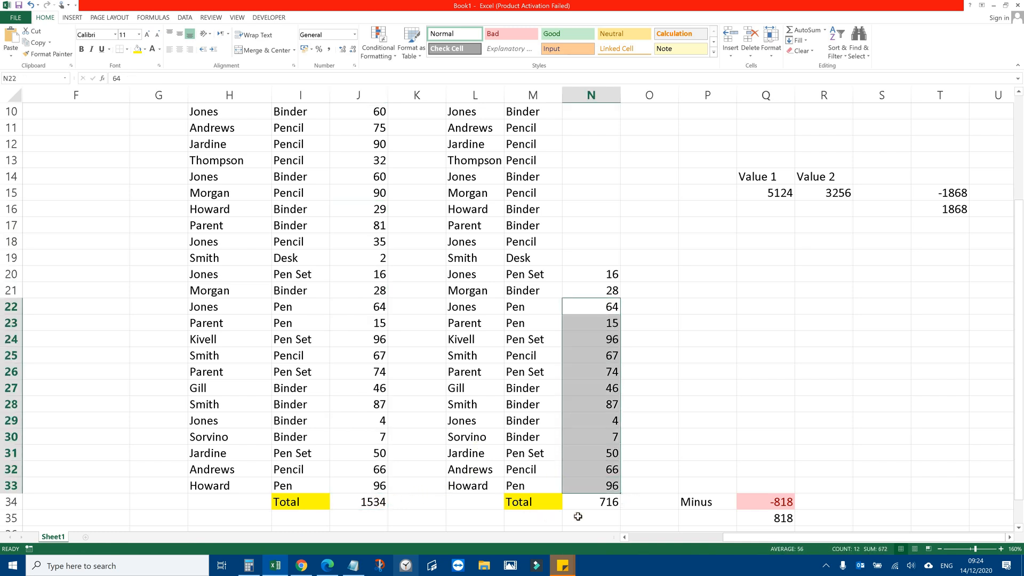
click(609, 504)
drag(779, 502, 779, 518)
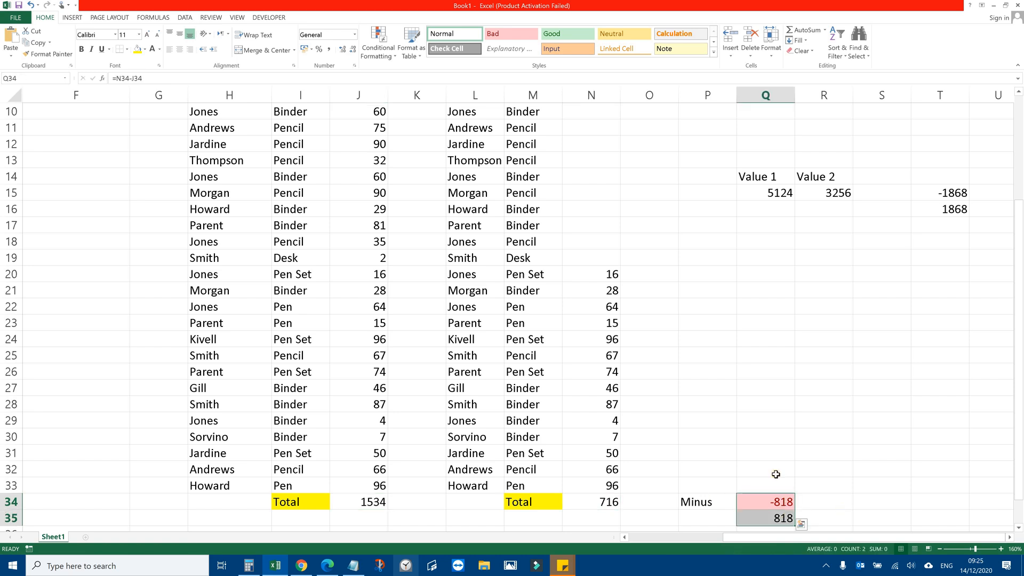
scroll(779, 475, down, 1)
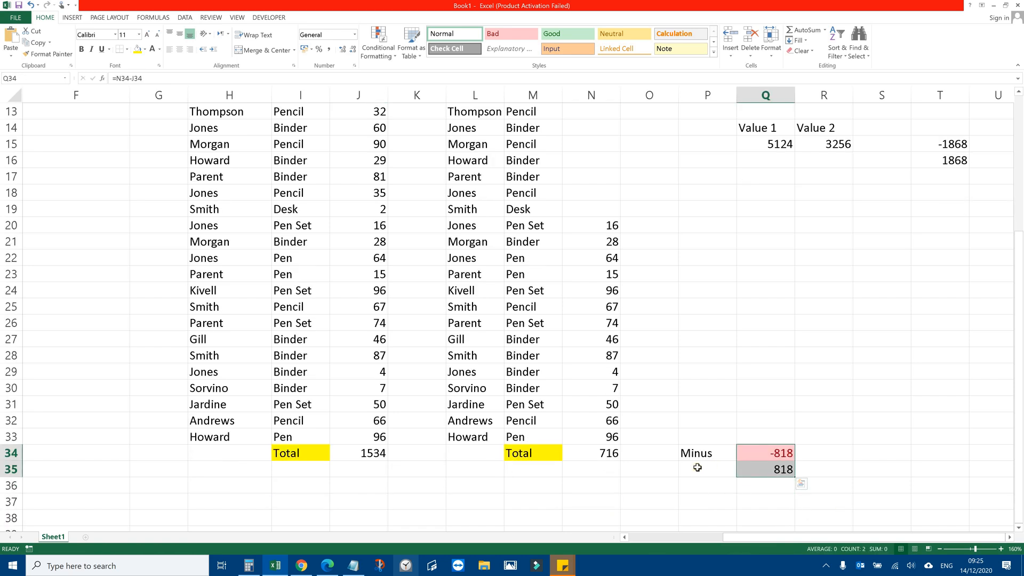
Review the numbered notes in column B, including Like, Comment, Subscribe in B19, and return to the sheet's title
scroll(359, 510, up, 3)
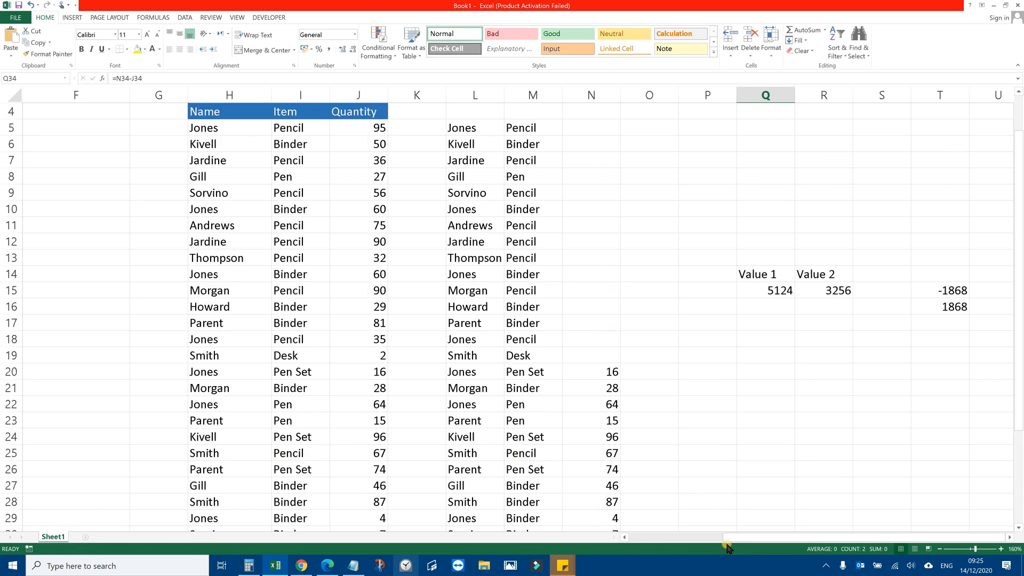
drag(735, 539, 608, 538)
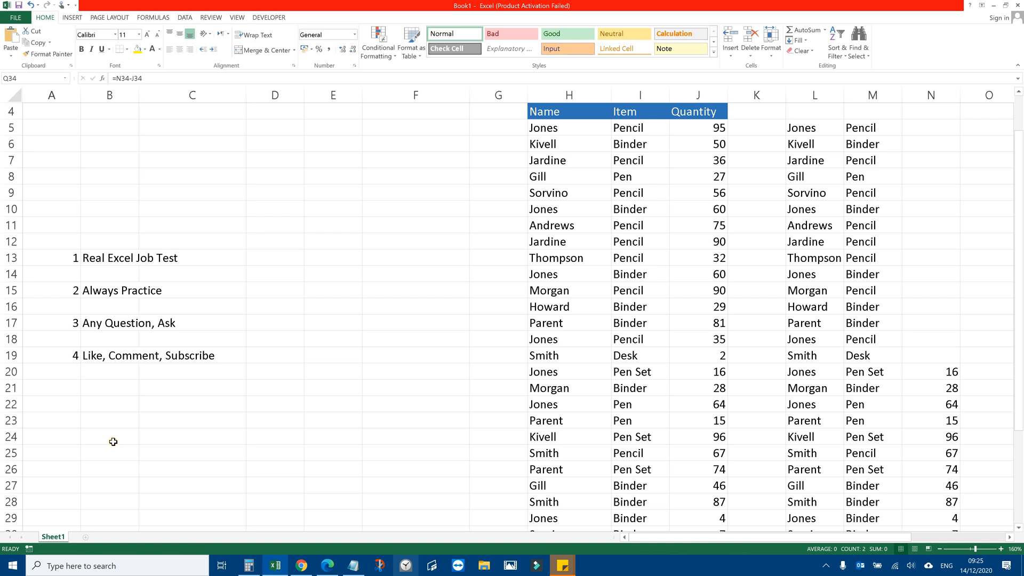
click(93, 358)
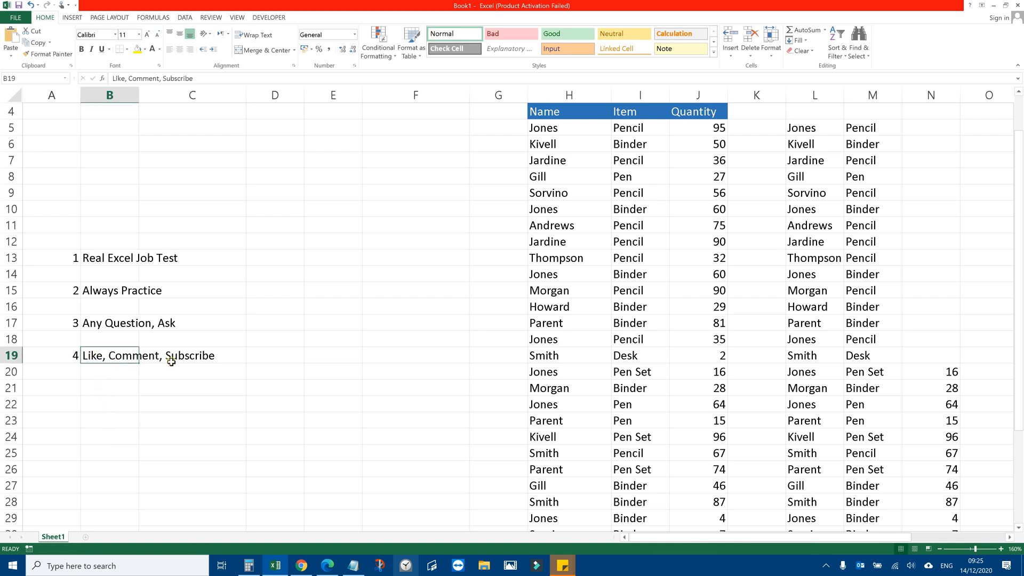
click(94, 395)
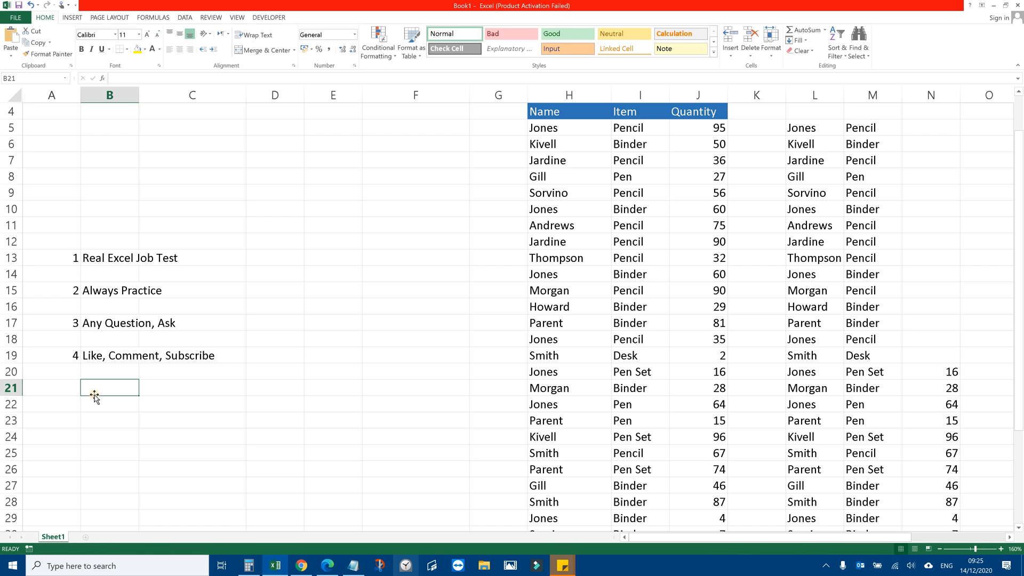
scroll(402, 399, up, 1)
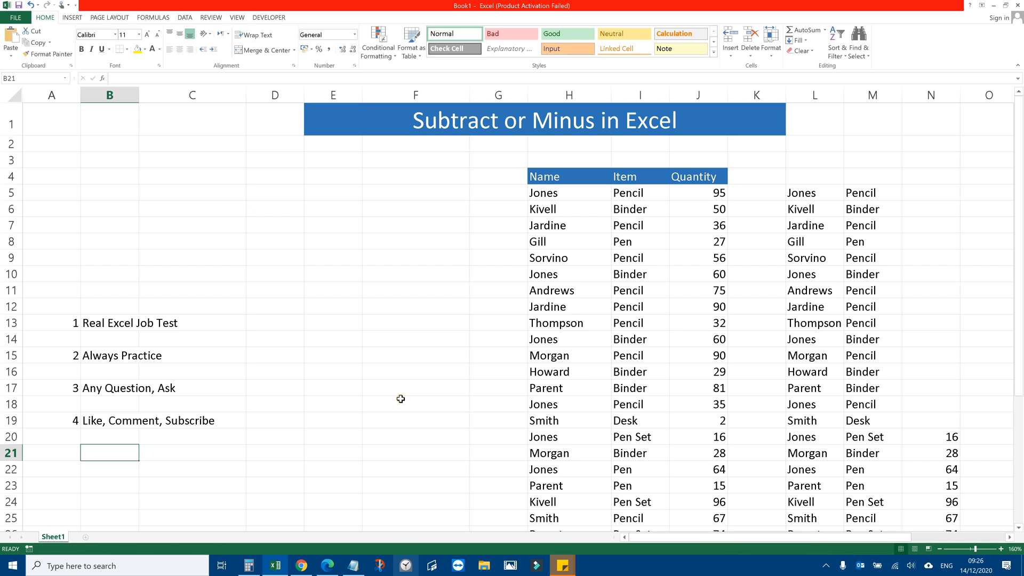
key(super+F1)
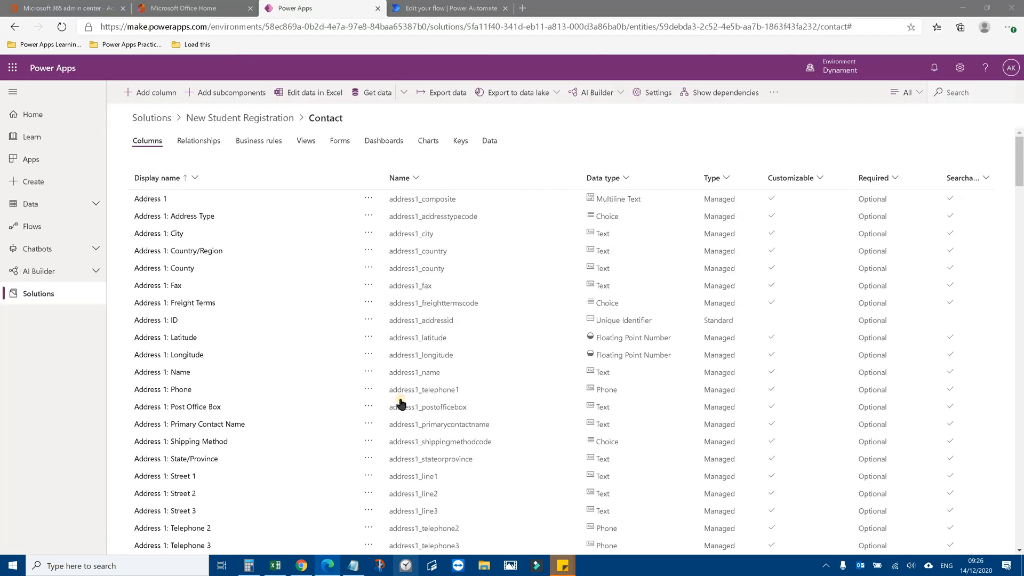